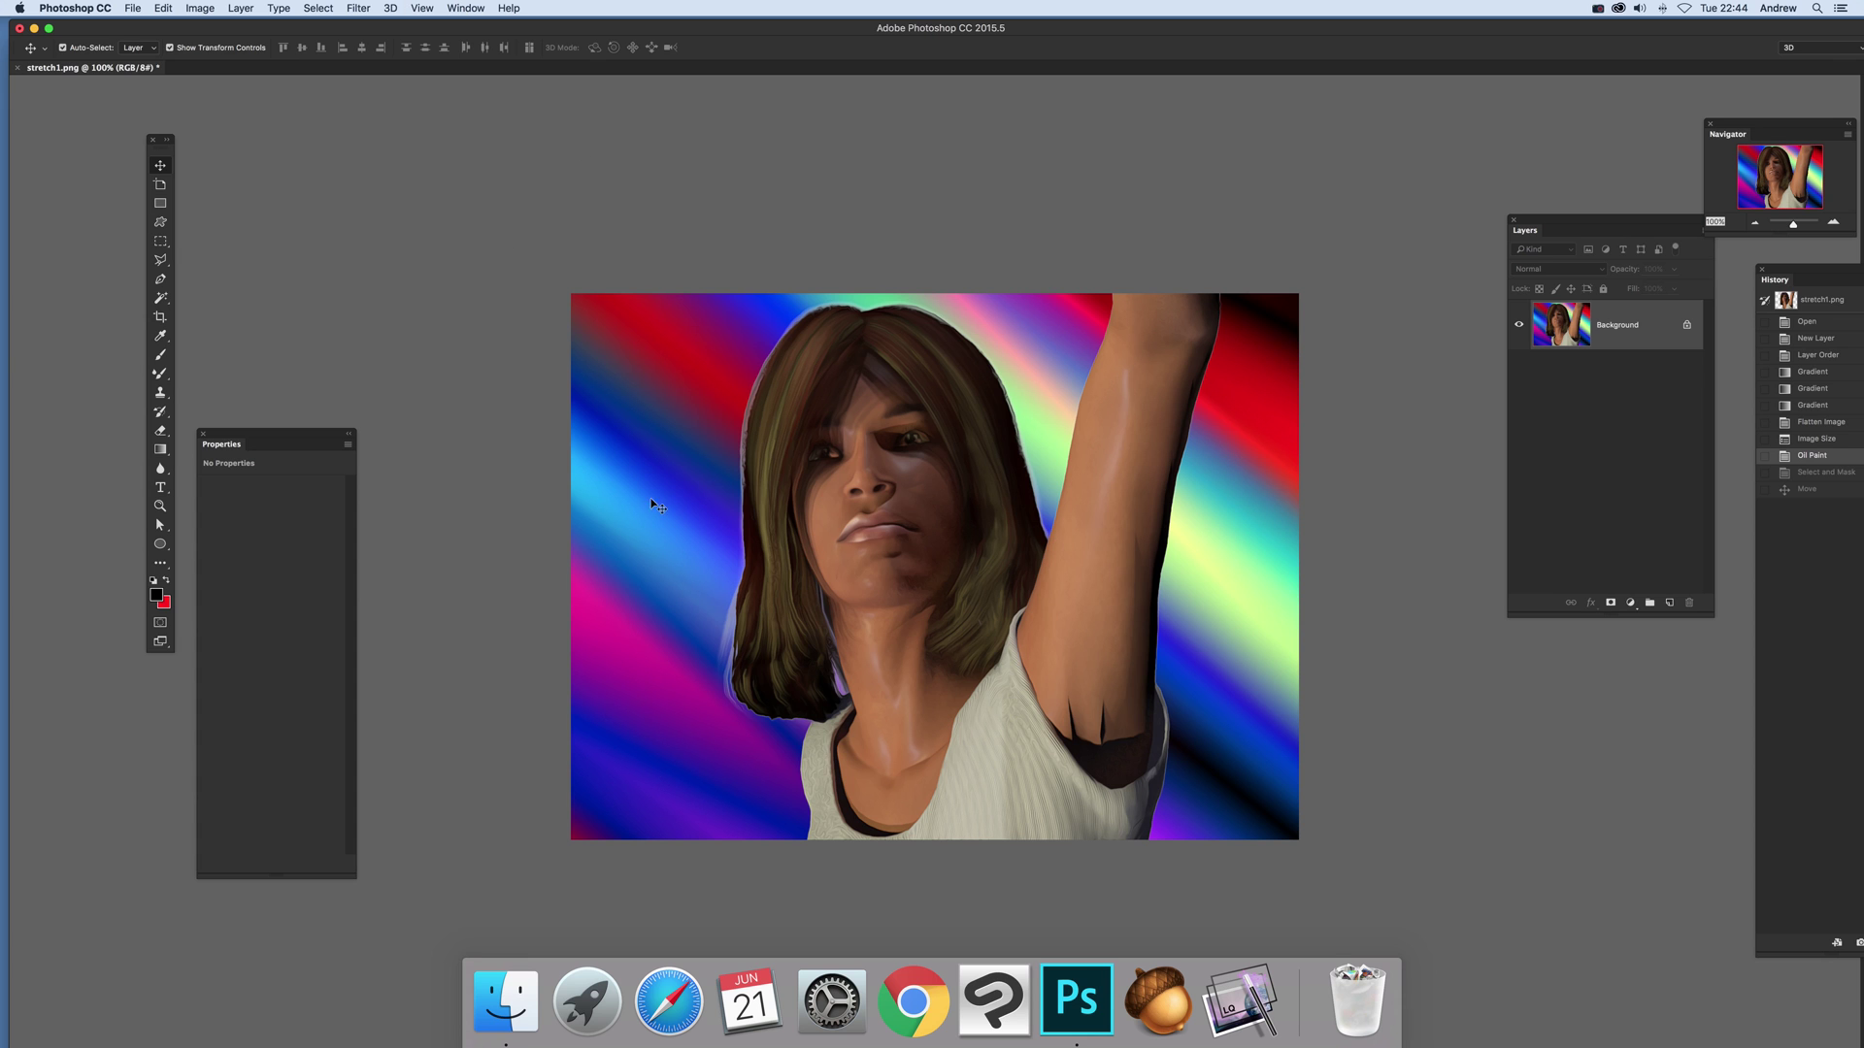
Open Select and Mask from the Select menu on stretch1.png
click(319, 8)
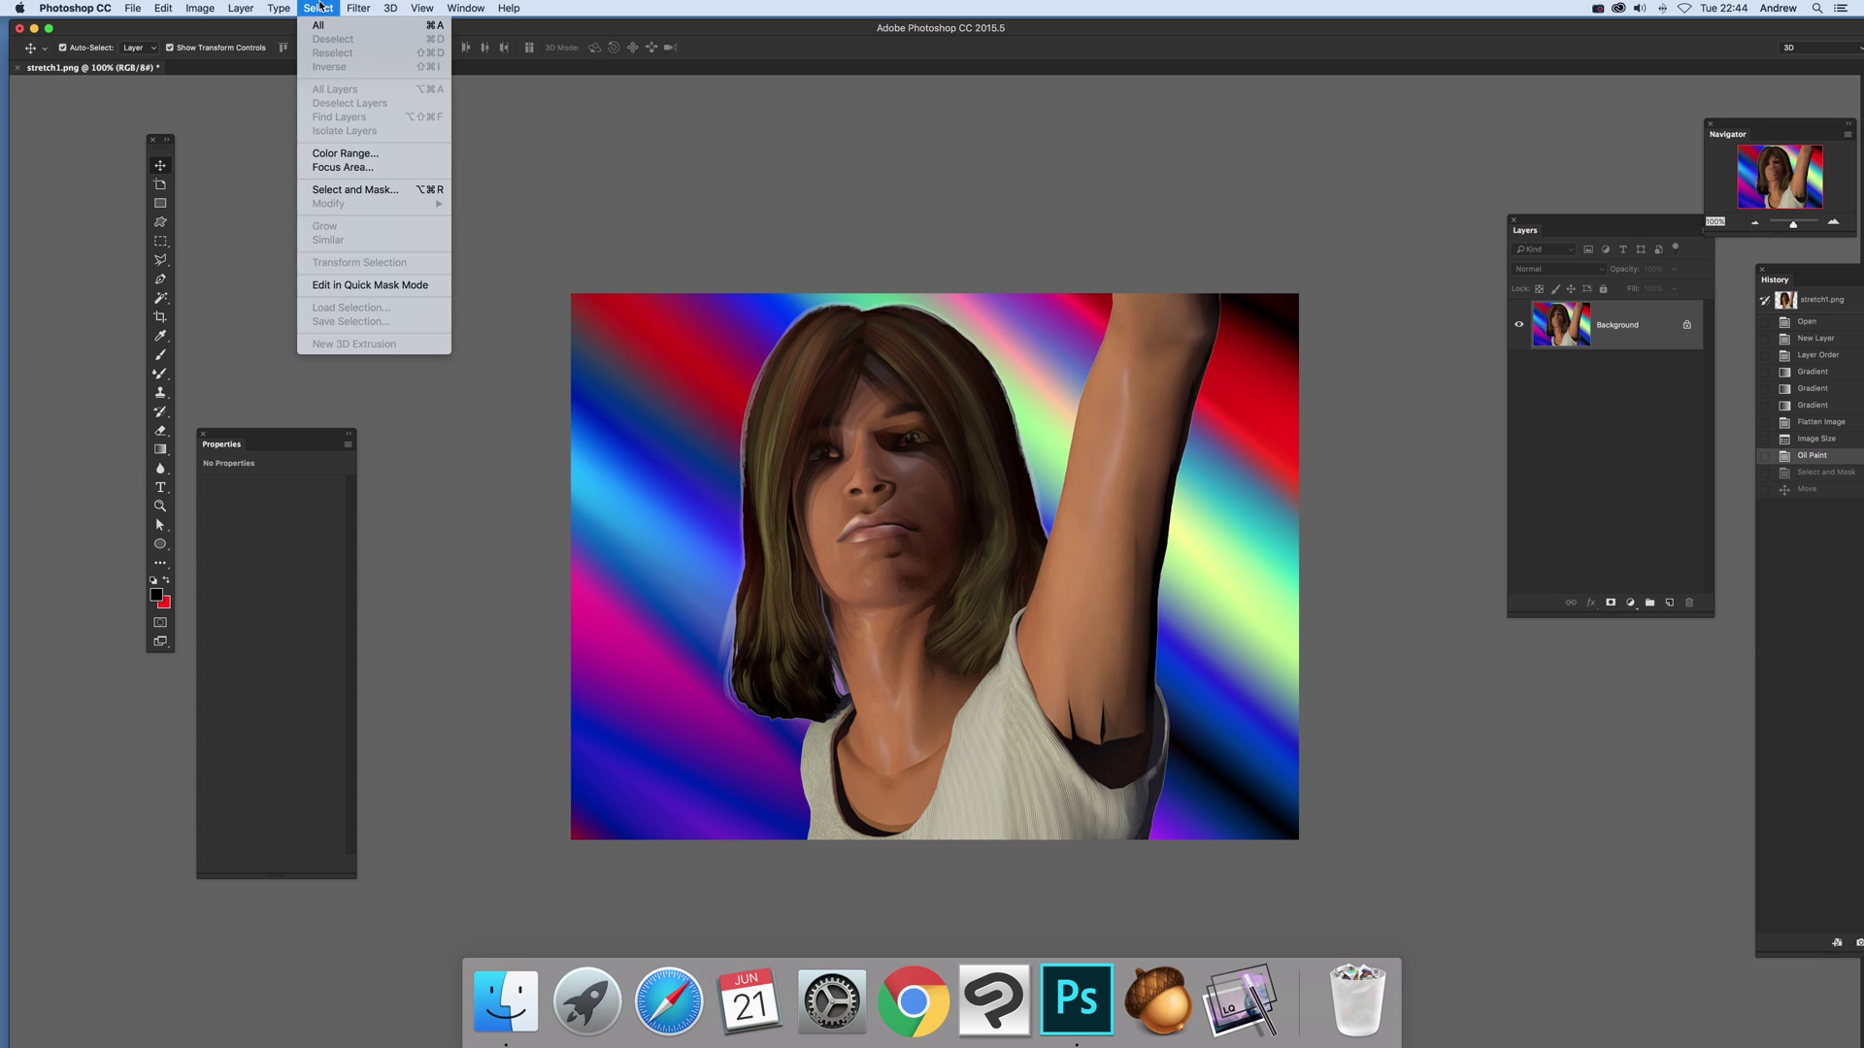
click(377, 190)
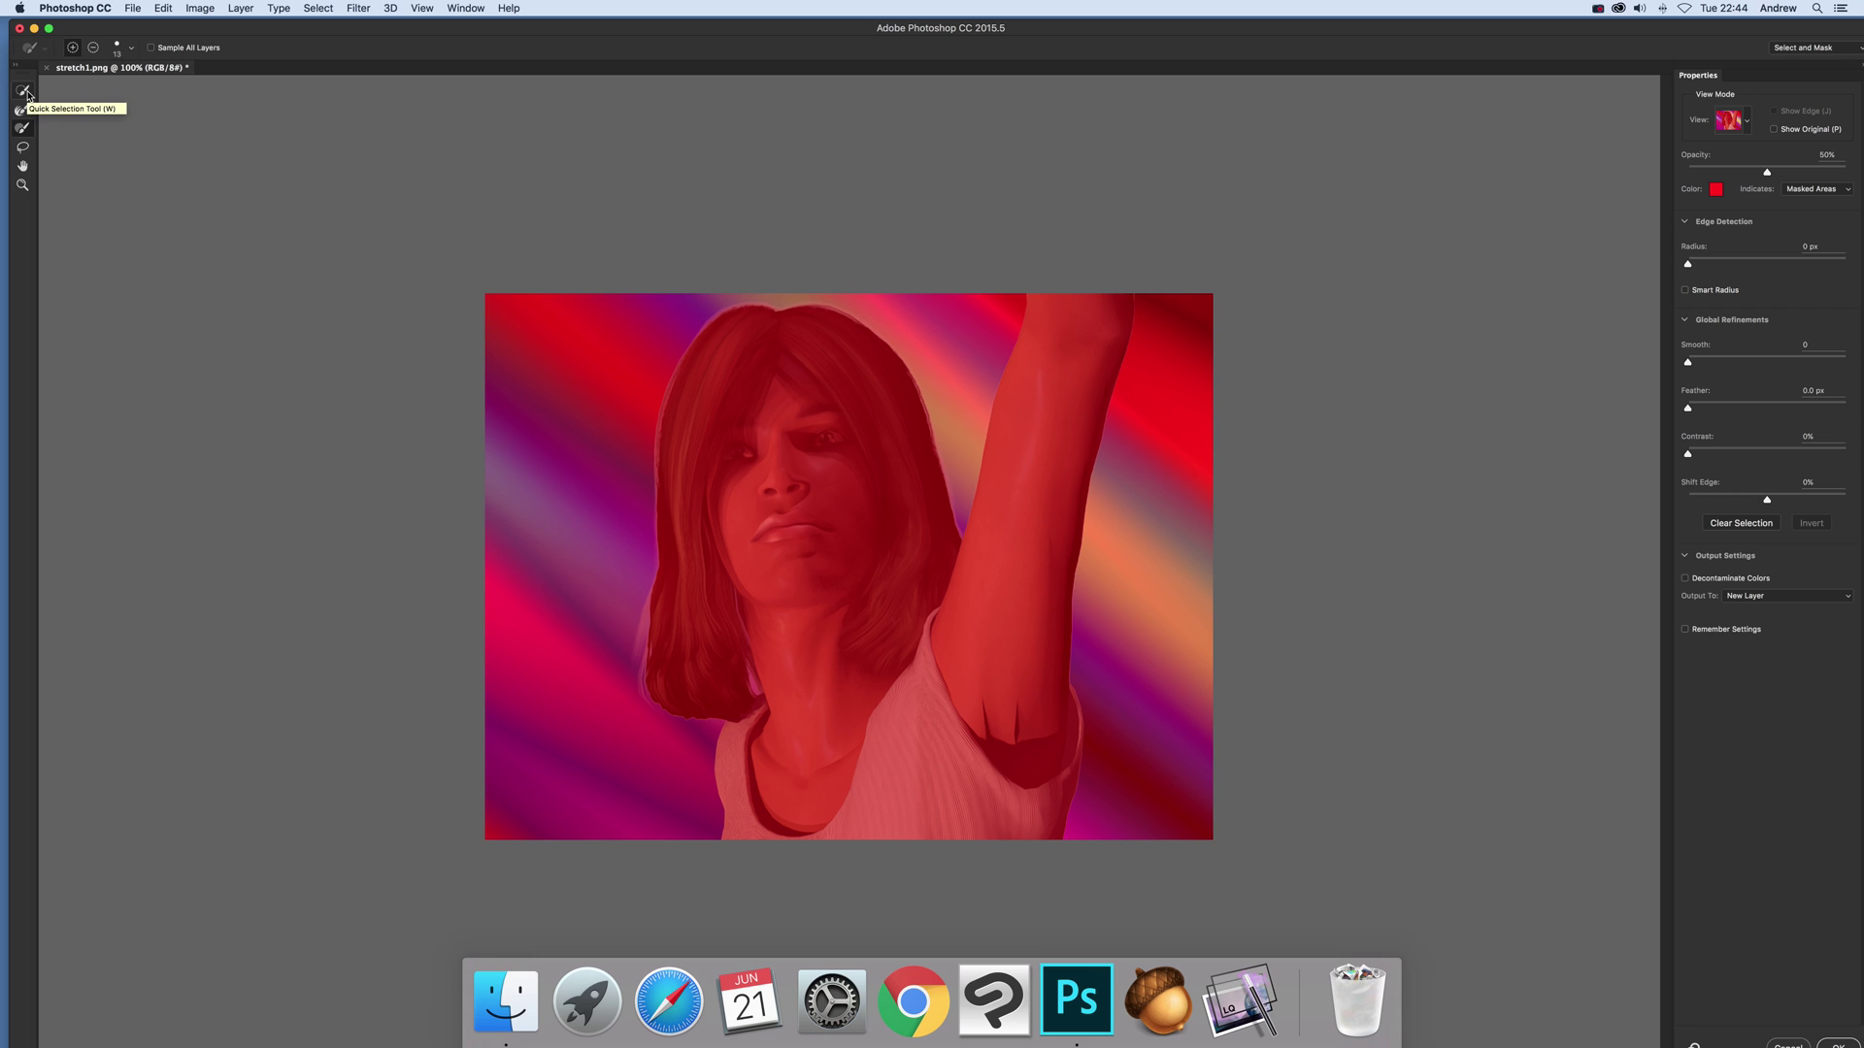
click(28, 94)
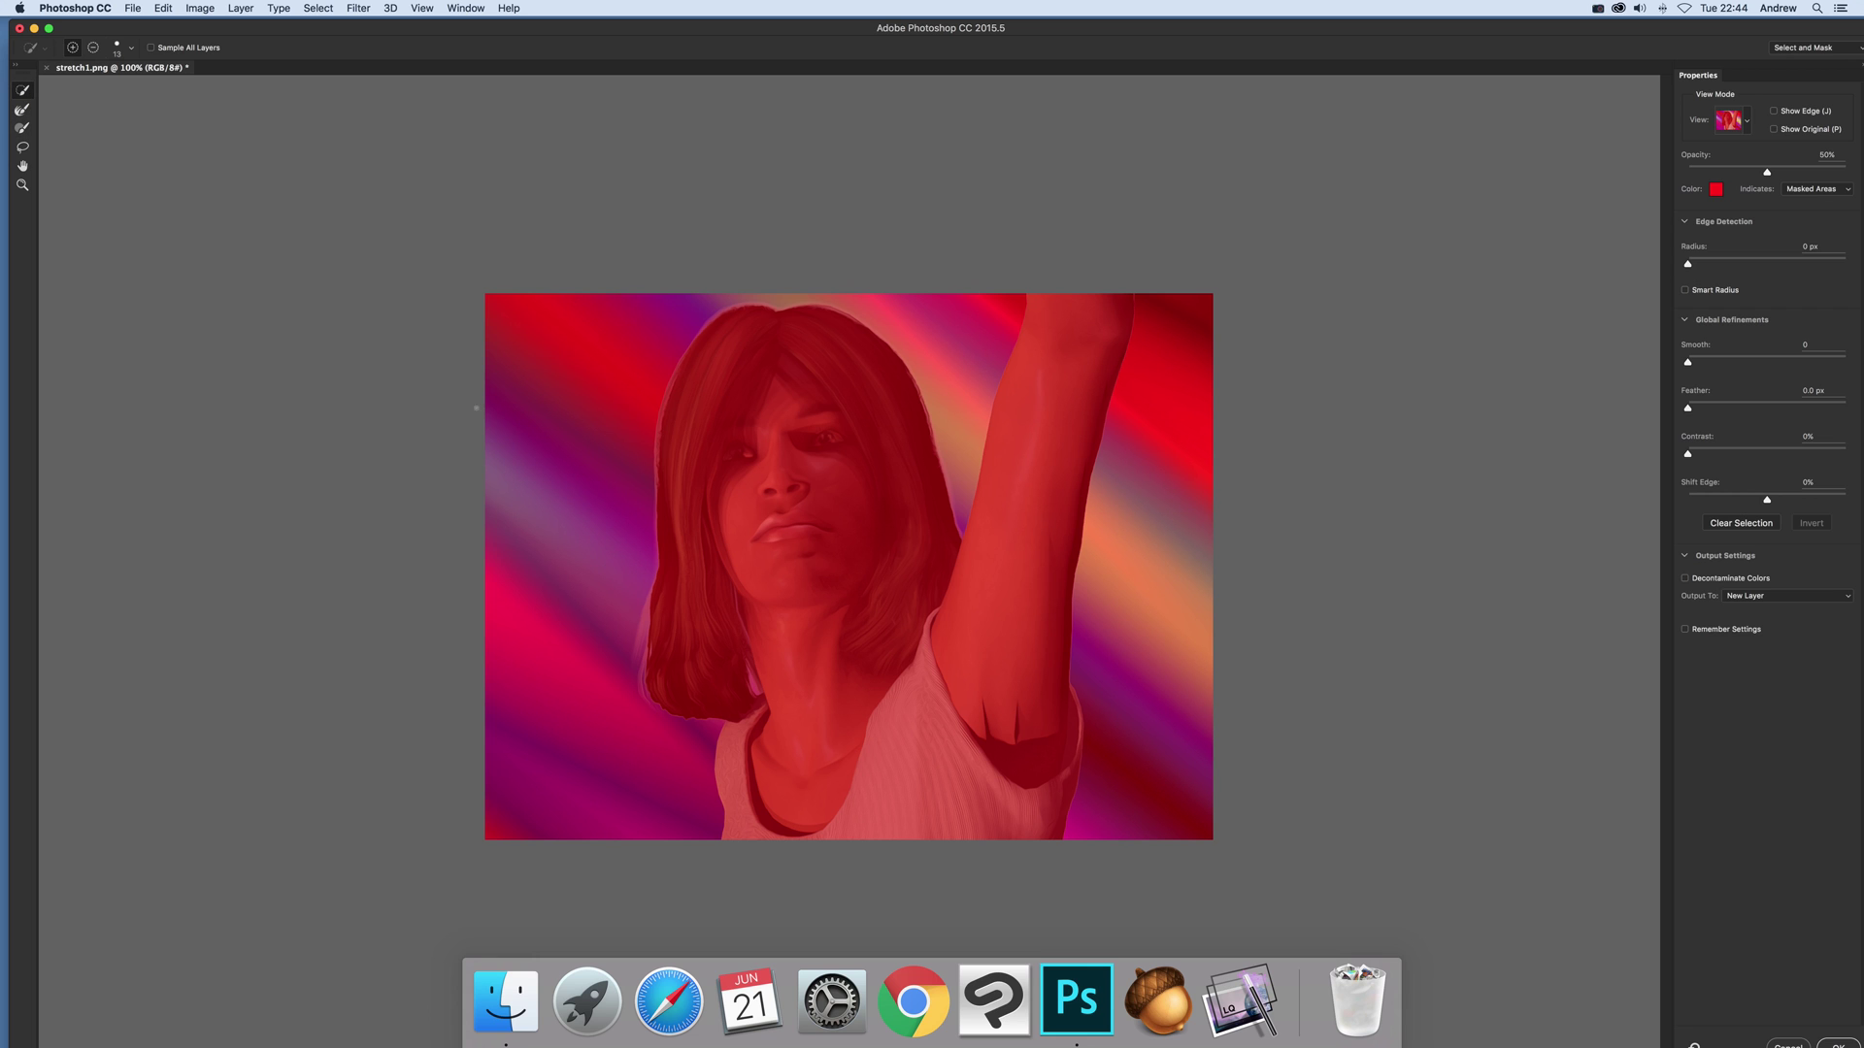
click(22, 113)
click(22, 127)
click(22, 91)
Quick-select the left and top background, then subtract the stray area at the head's top-right
click(618, 406)
drag(593, 434, 568, 338)
drag(572, 439, 566, 560)
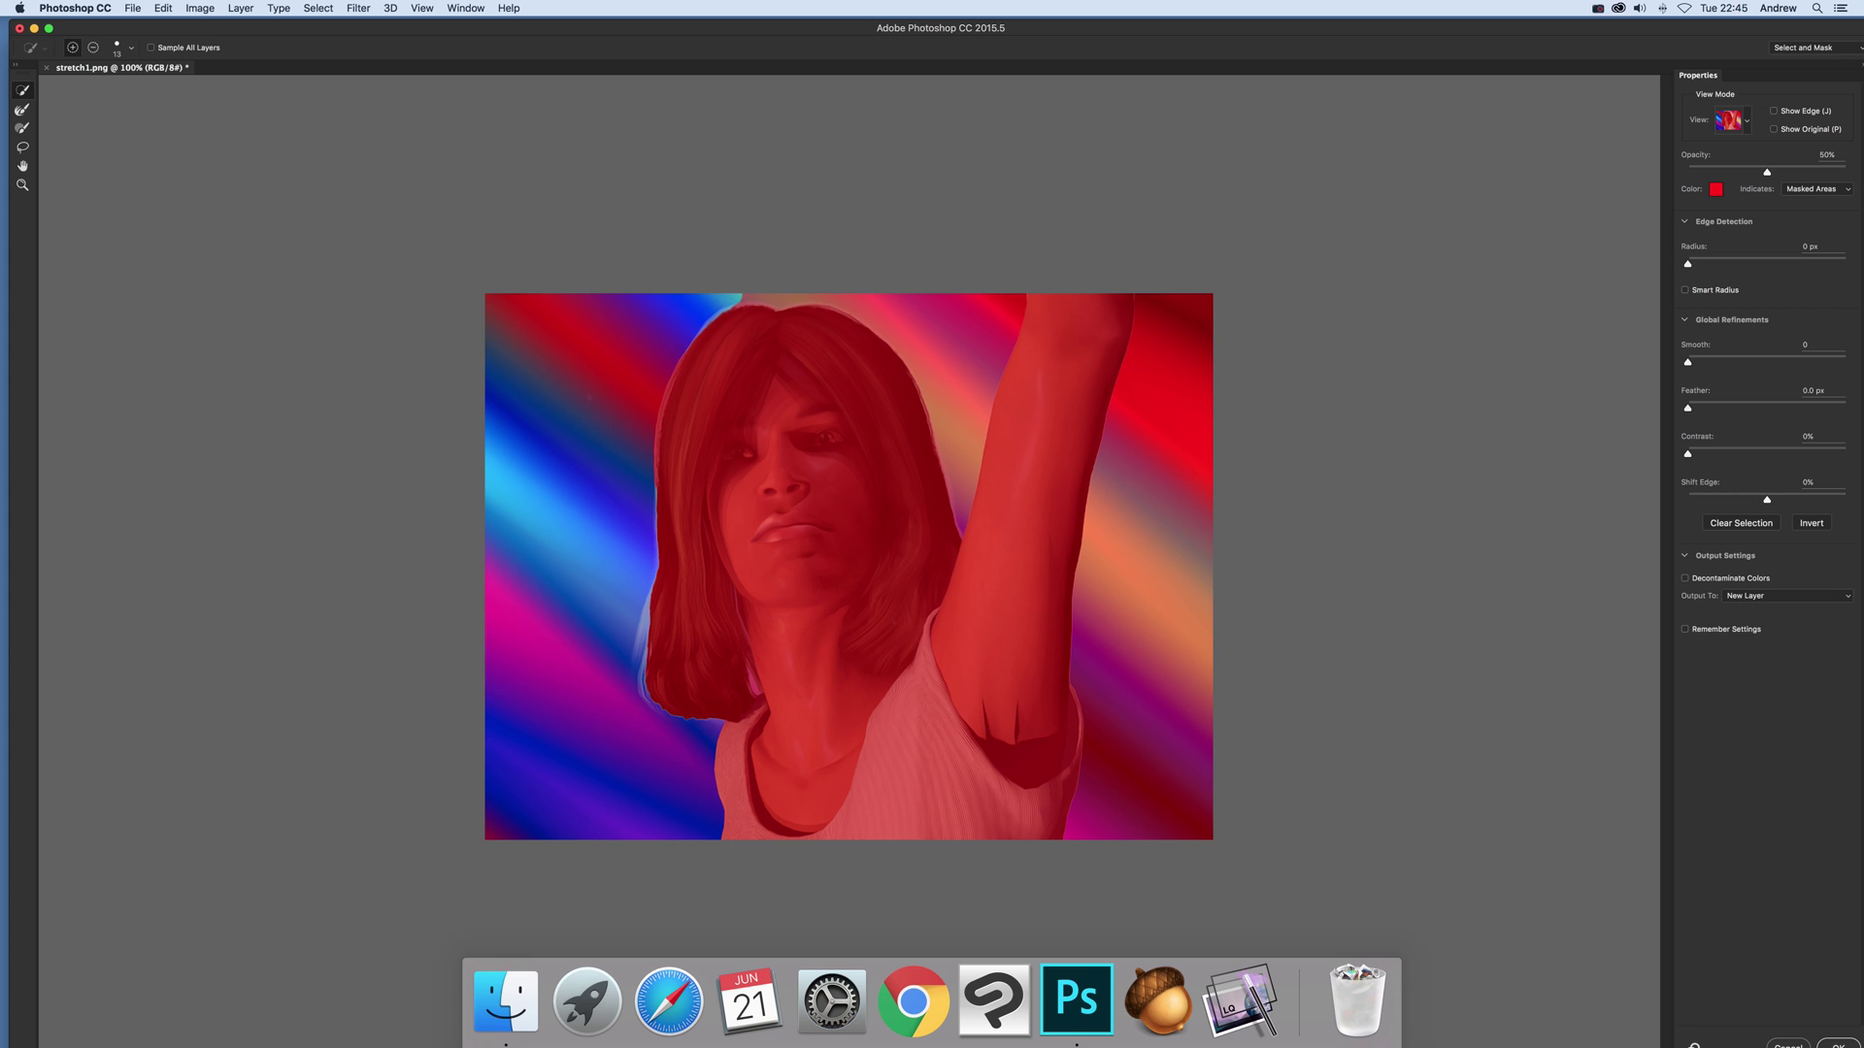
mouse_move(734, 295)
mouse_down()
mouse_move(831, 287)
mouse_move(952, 342)
mouse_up()
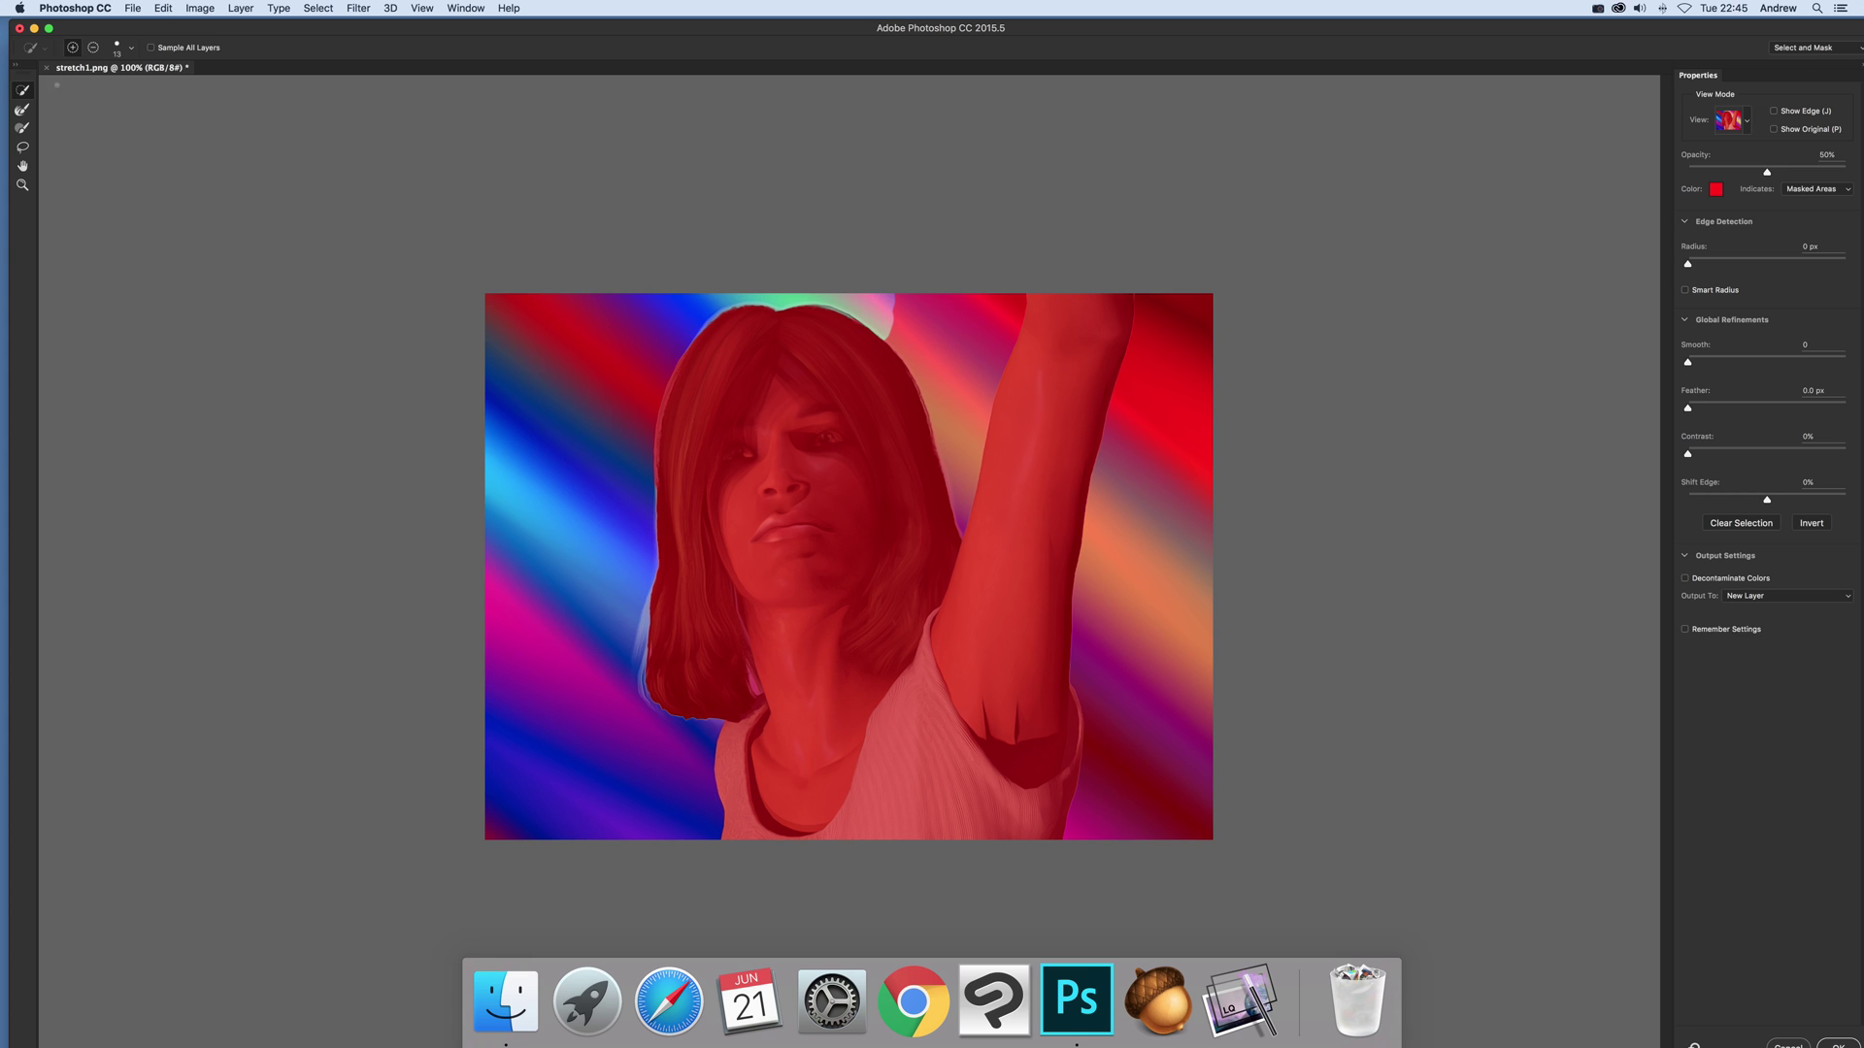
click(93, 48)
mouse_move(883, 325)
mouse_down()
mouse_move(856, 287)
mouse_move(879, 298)
mouse_move(821, 300)
mouse_up()
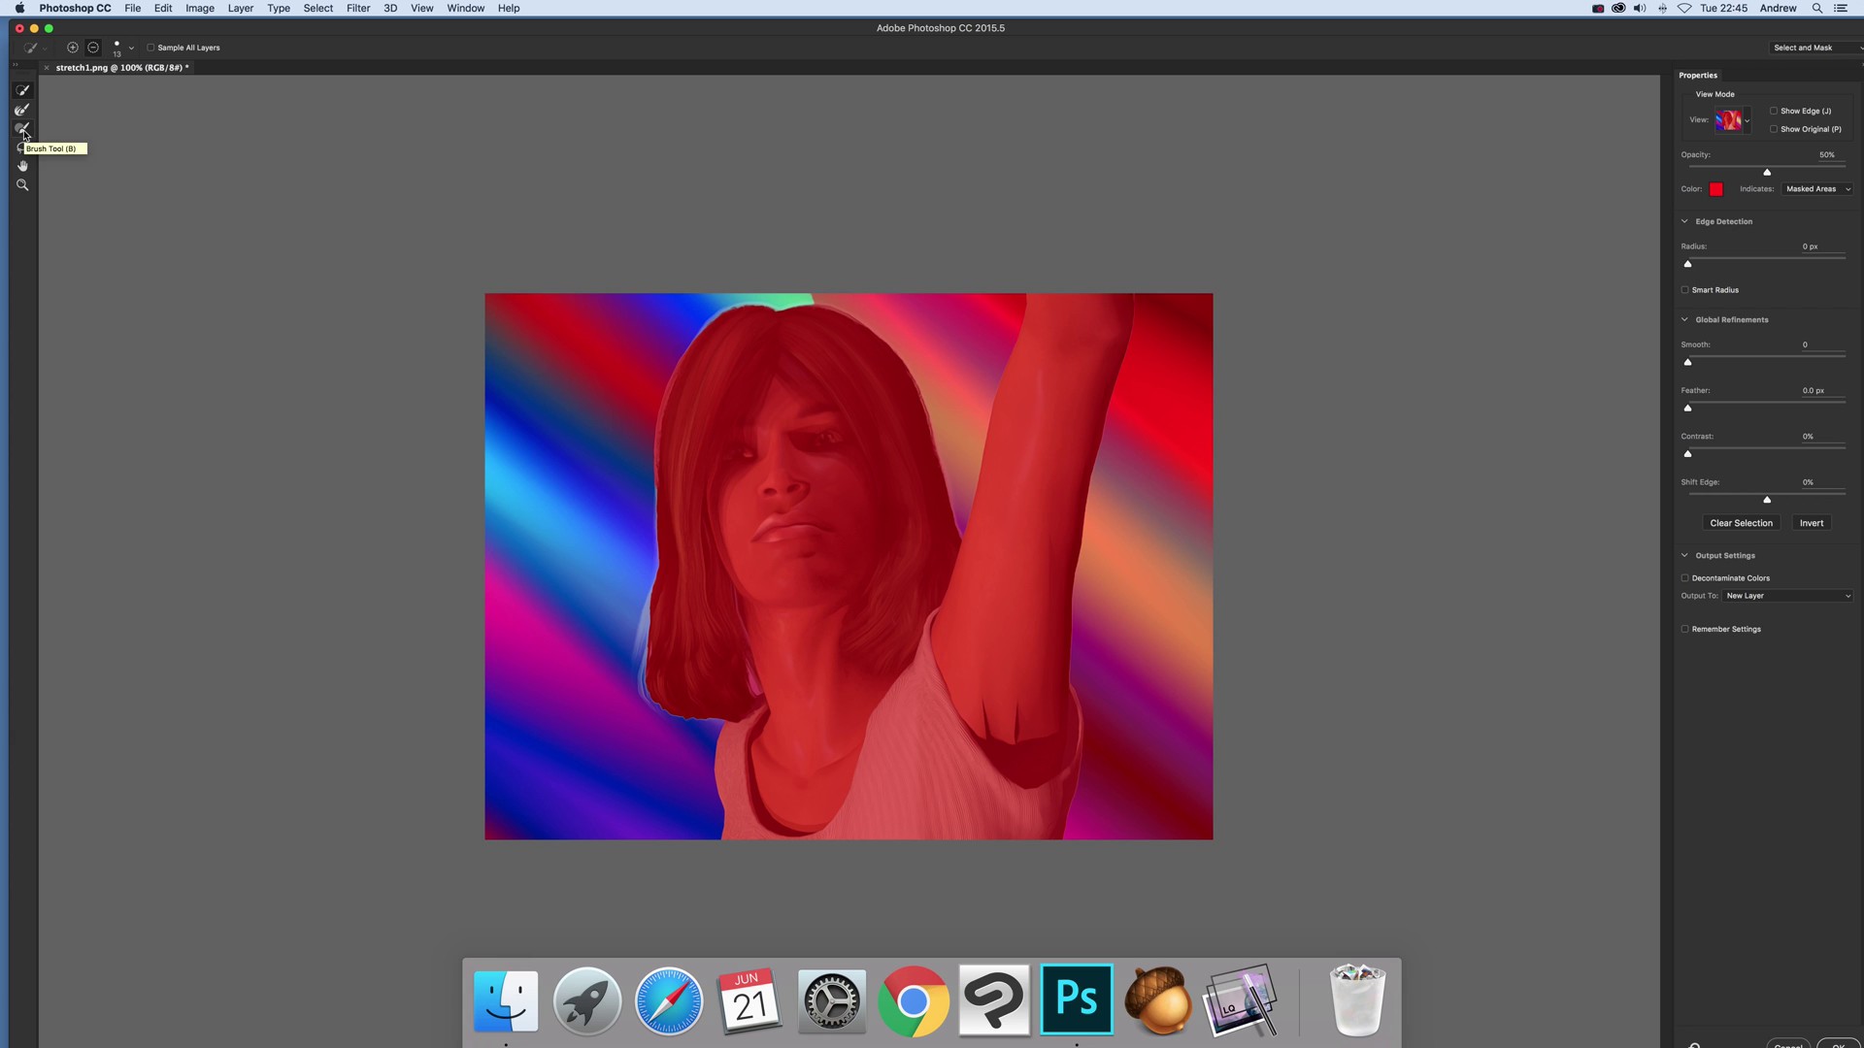
Switch to the Refine Edge Brush at 30 px size in Add mode
click(23, 131)
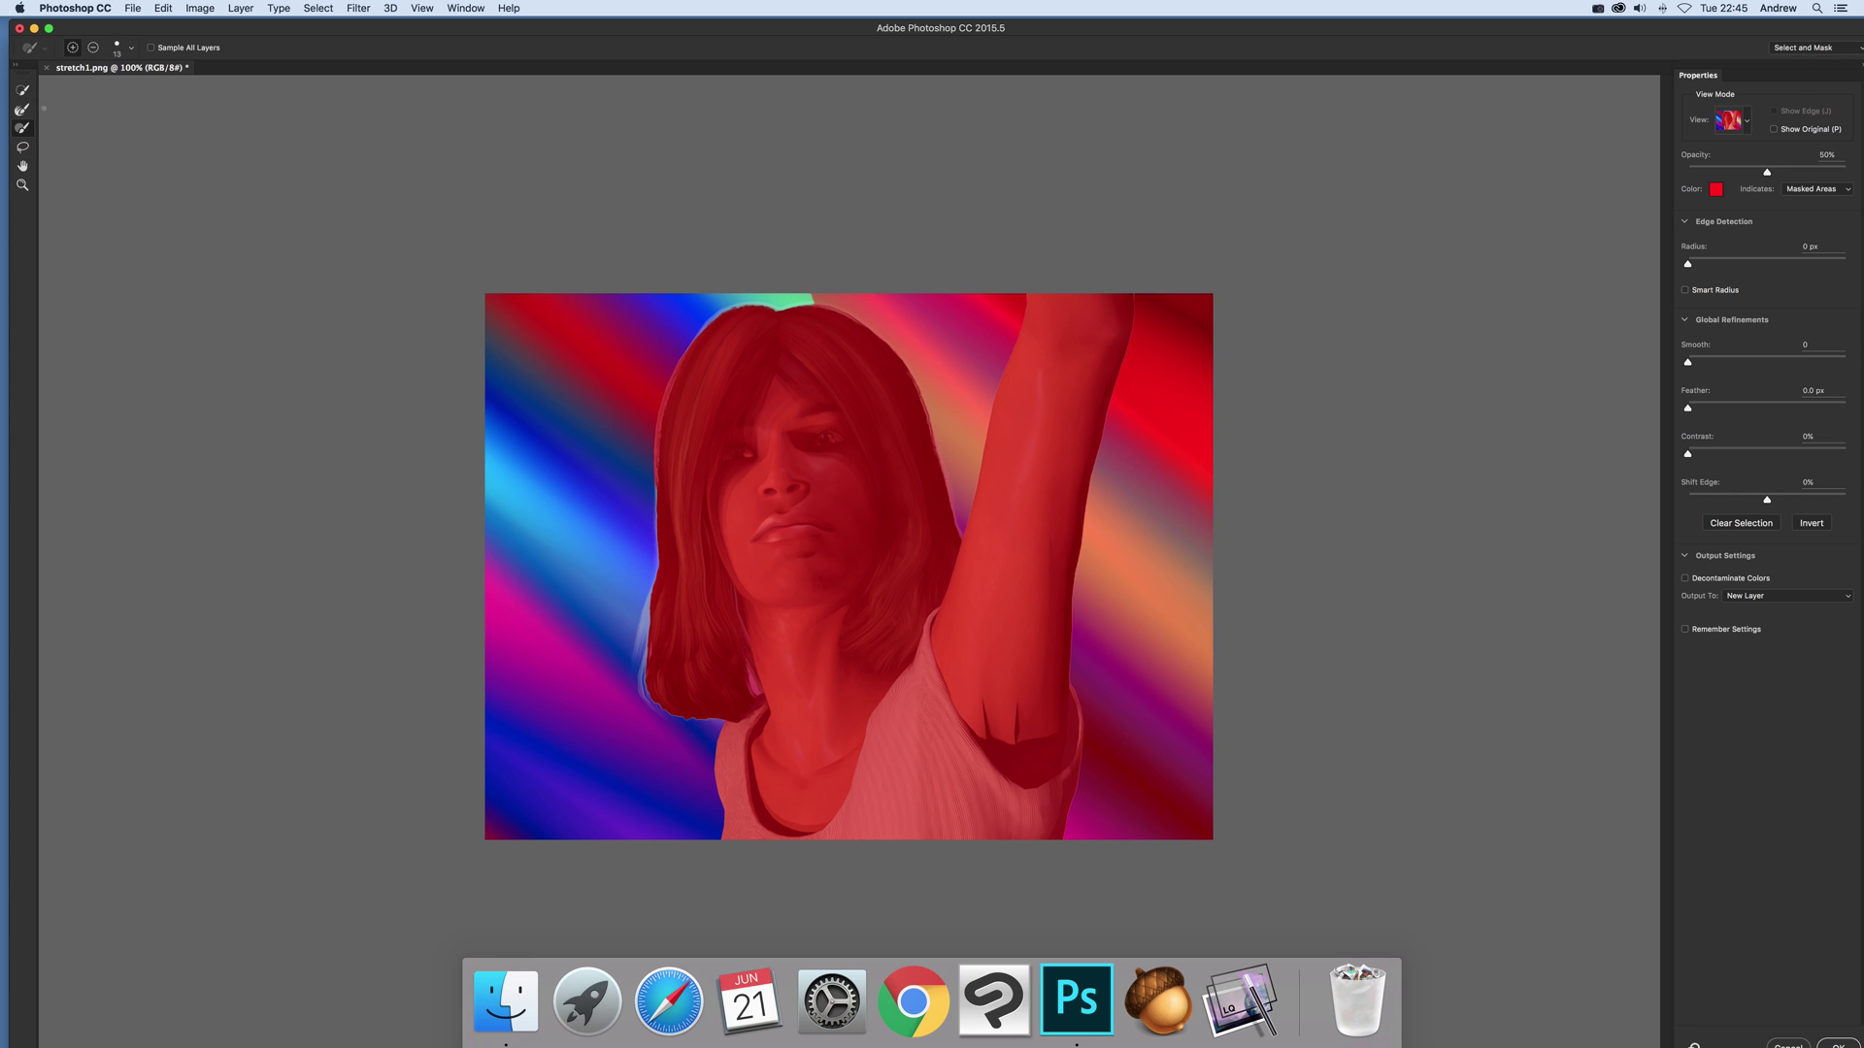
click(131, 48)
drag(63, 89, 69, 92)
click(414, 206)
click(125, 55)
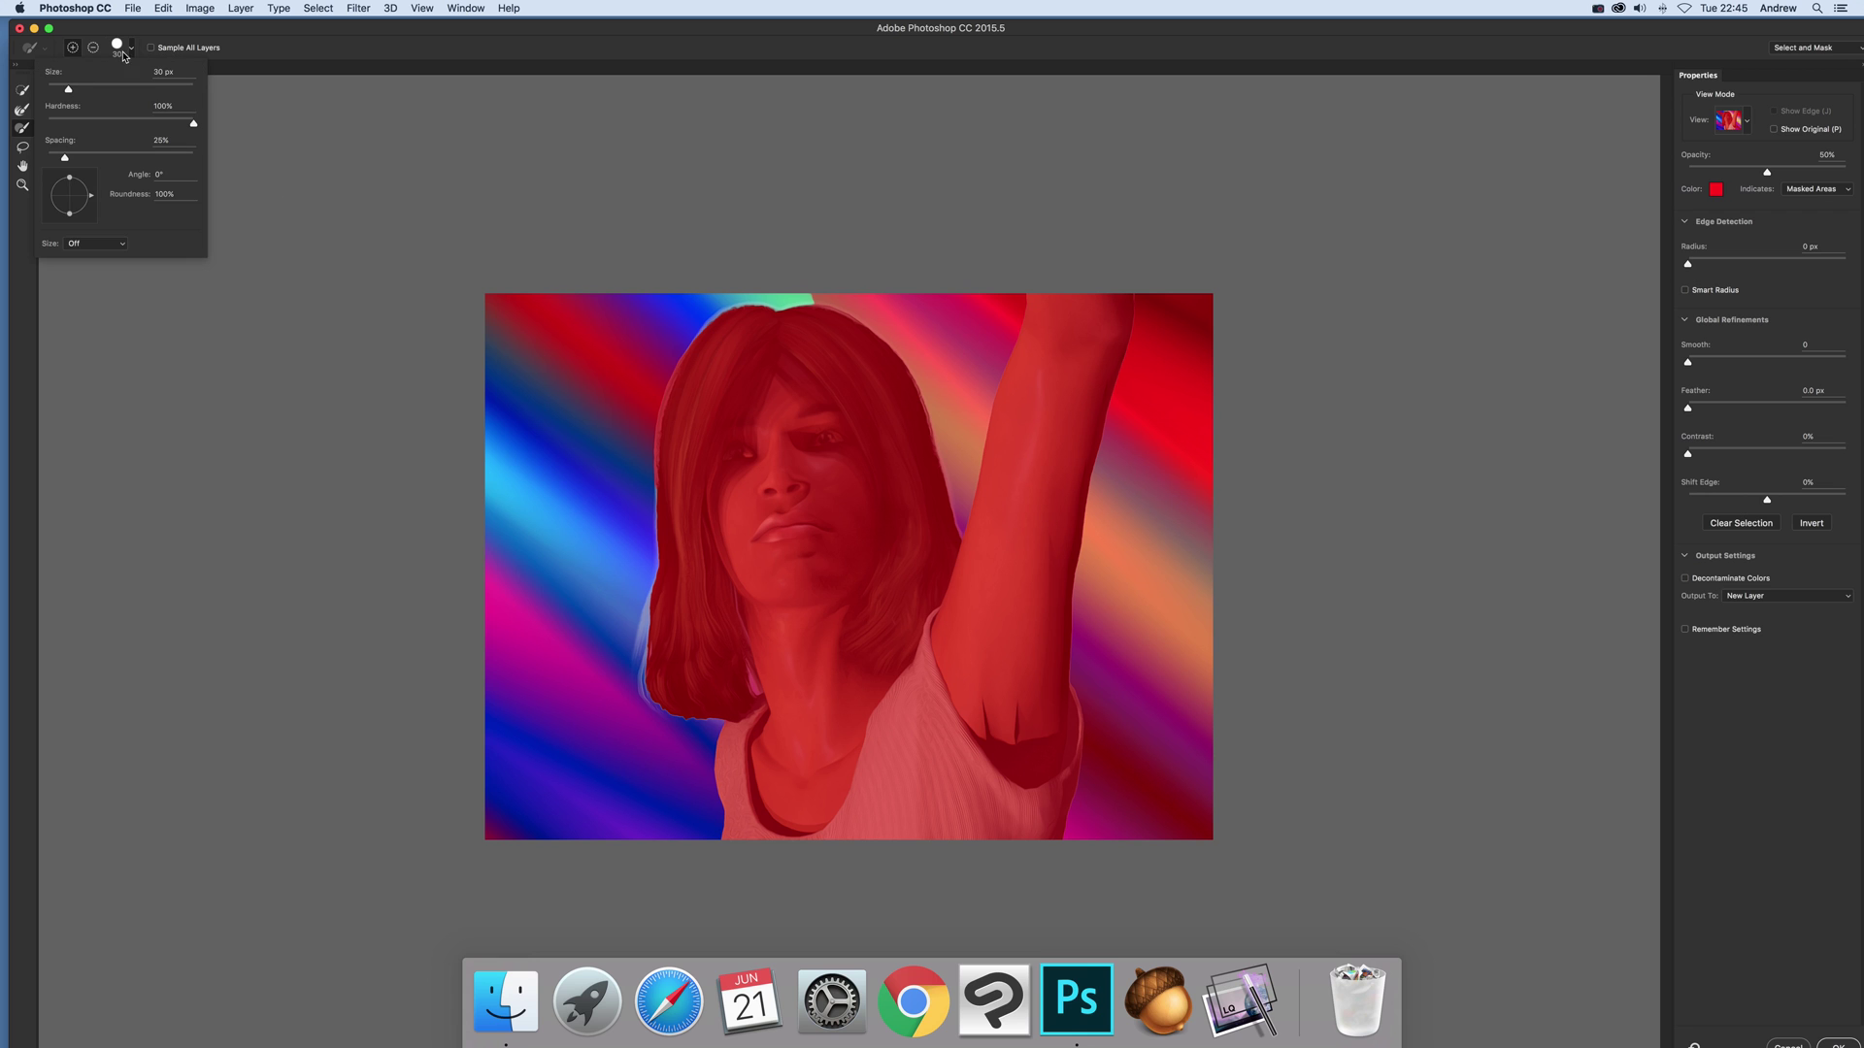
click(631, 631)
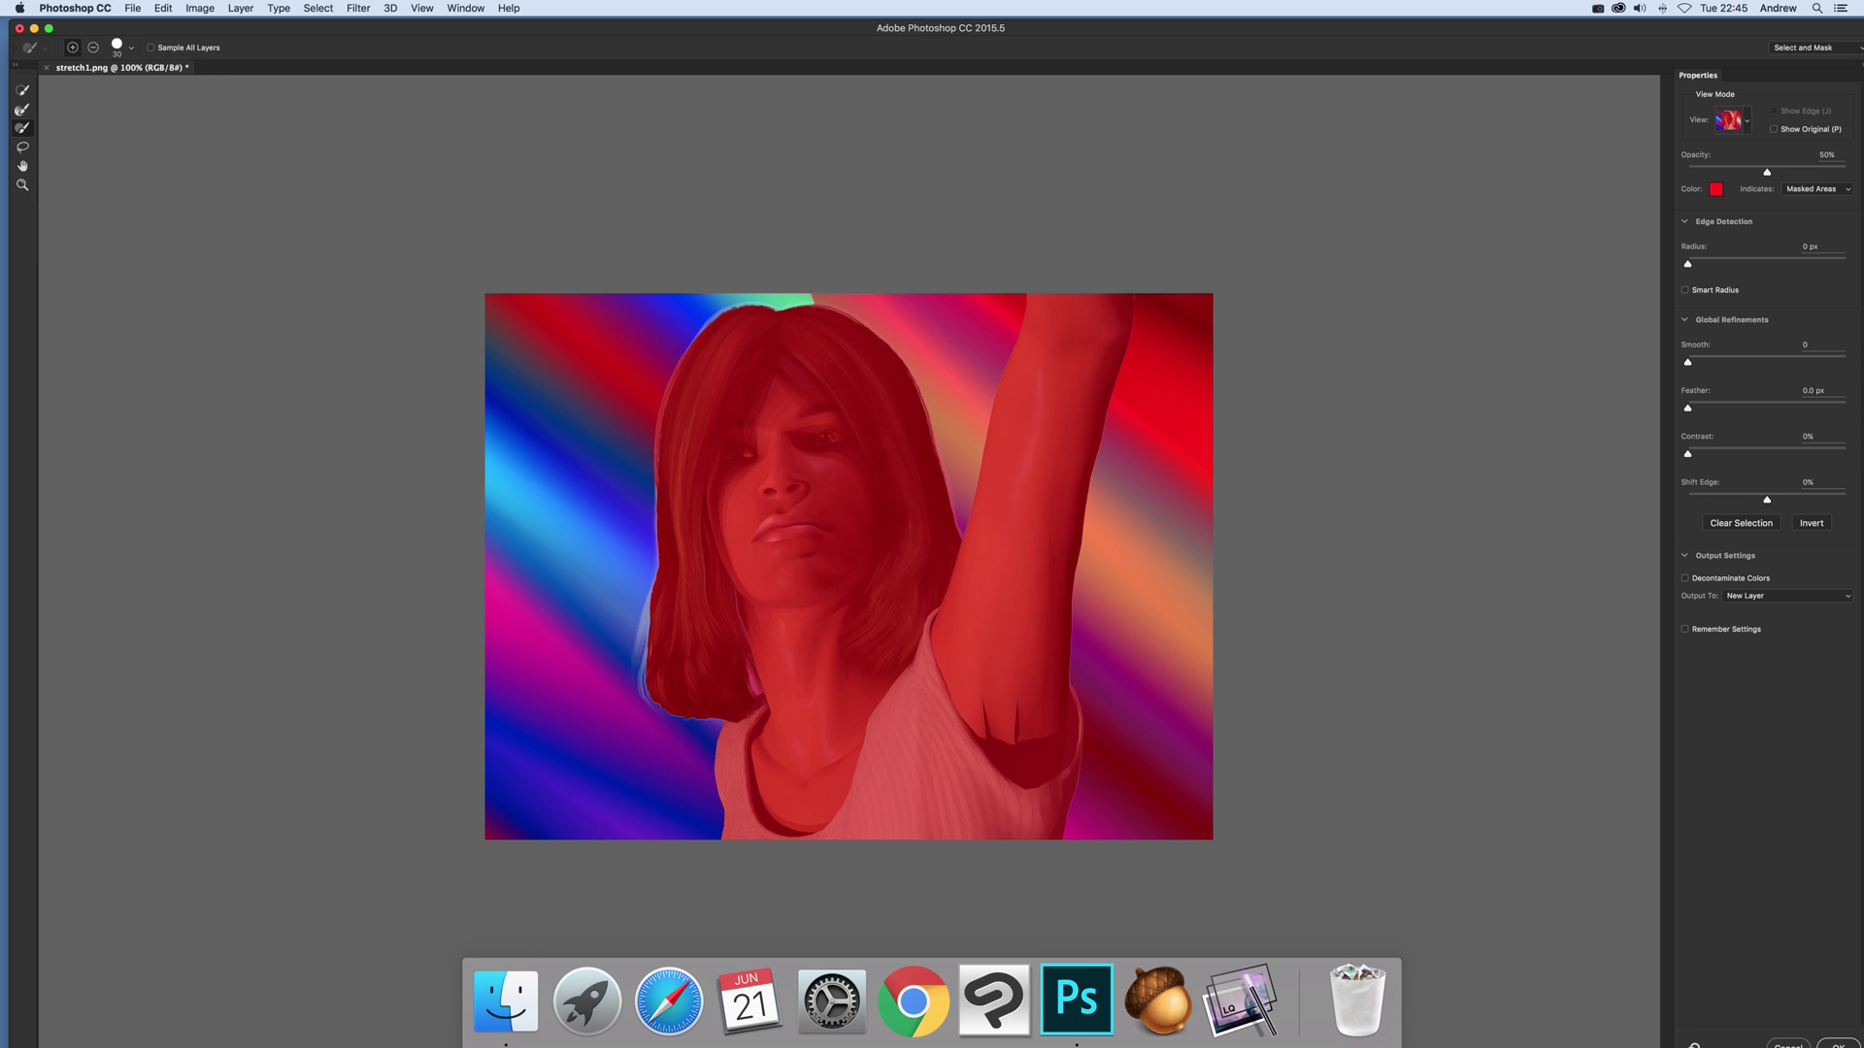
click(76, 52)
Refine the hair edge along the top and set the selection Feather to 2.5 px
drag(810, 297, 915, 323)
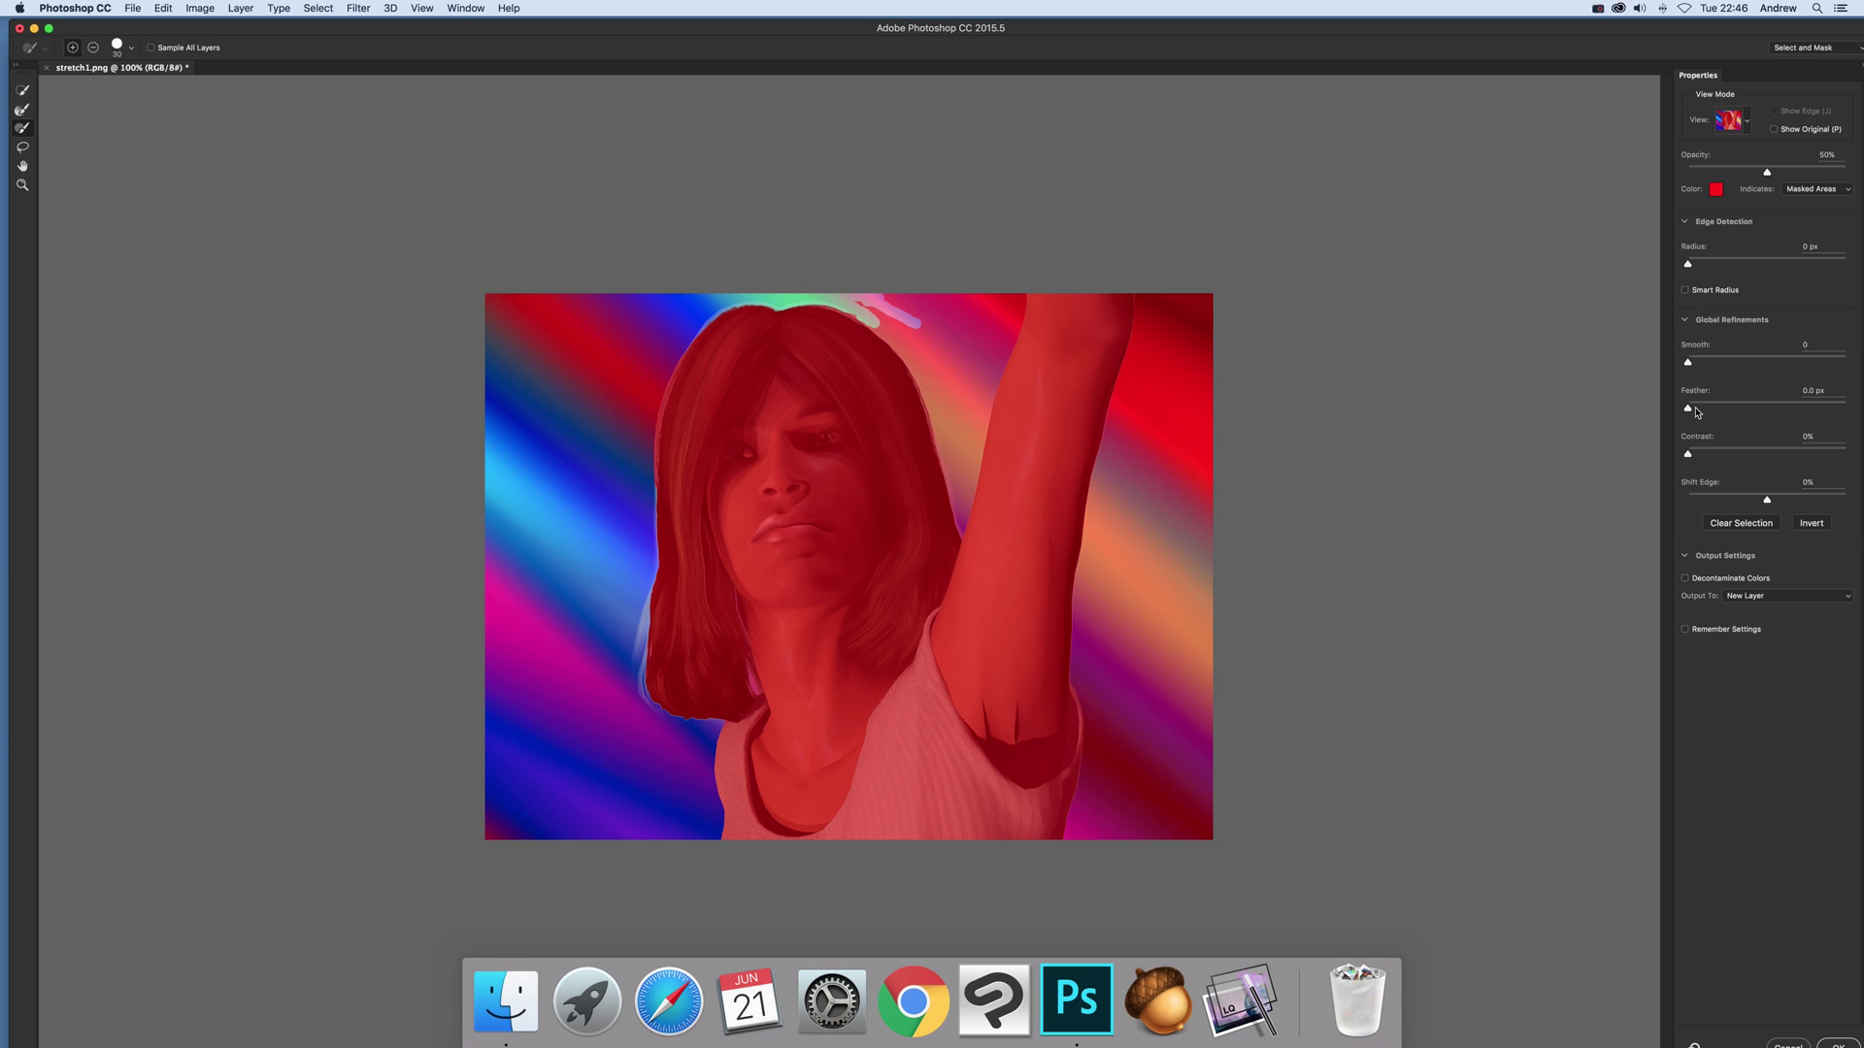
drag(1696, 412, 1764, 412)
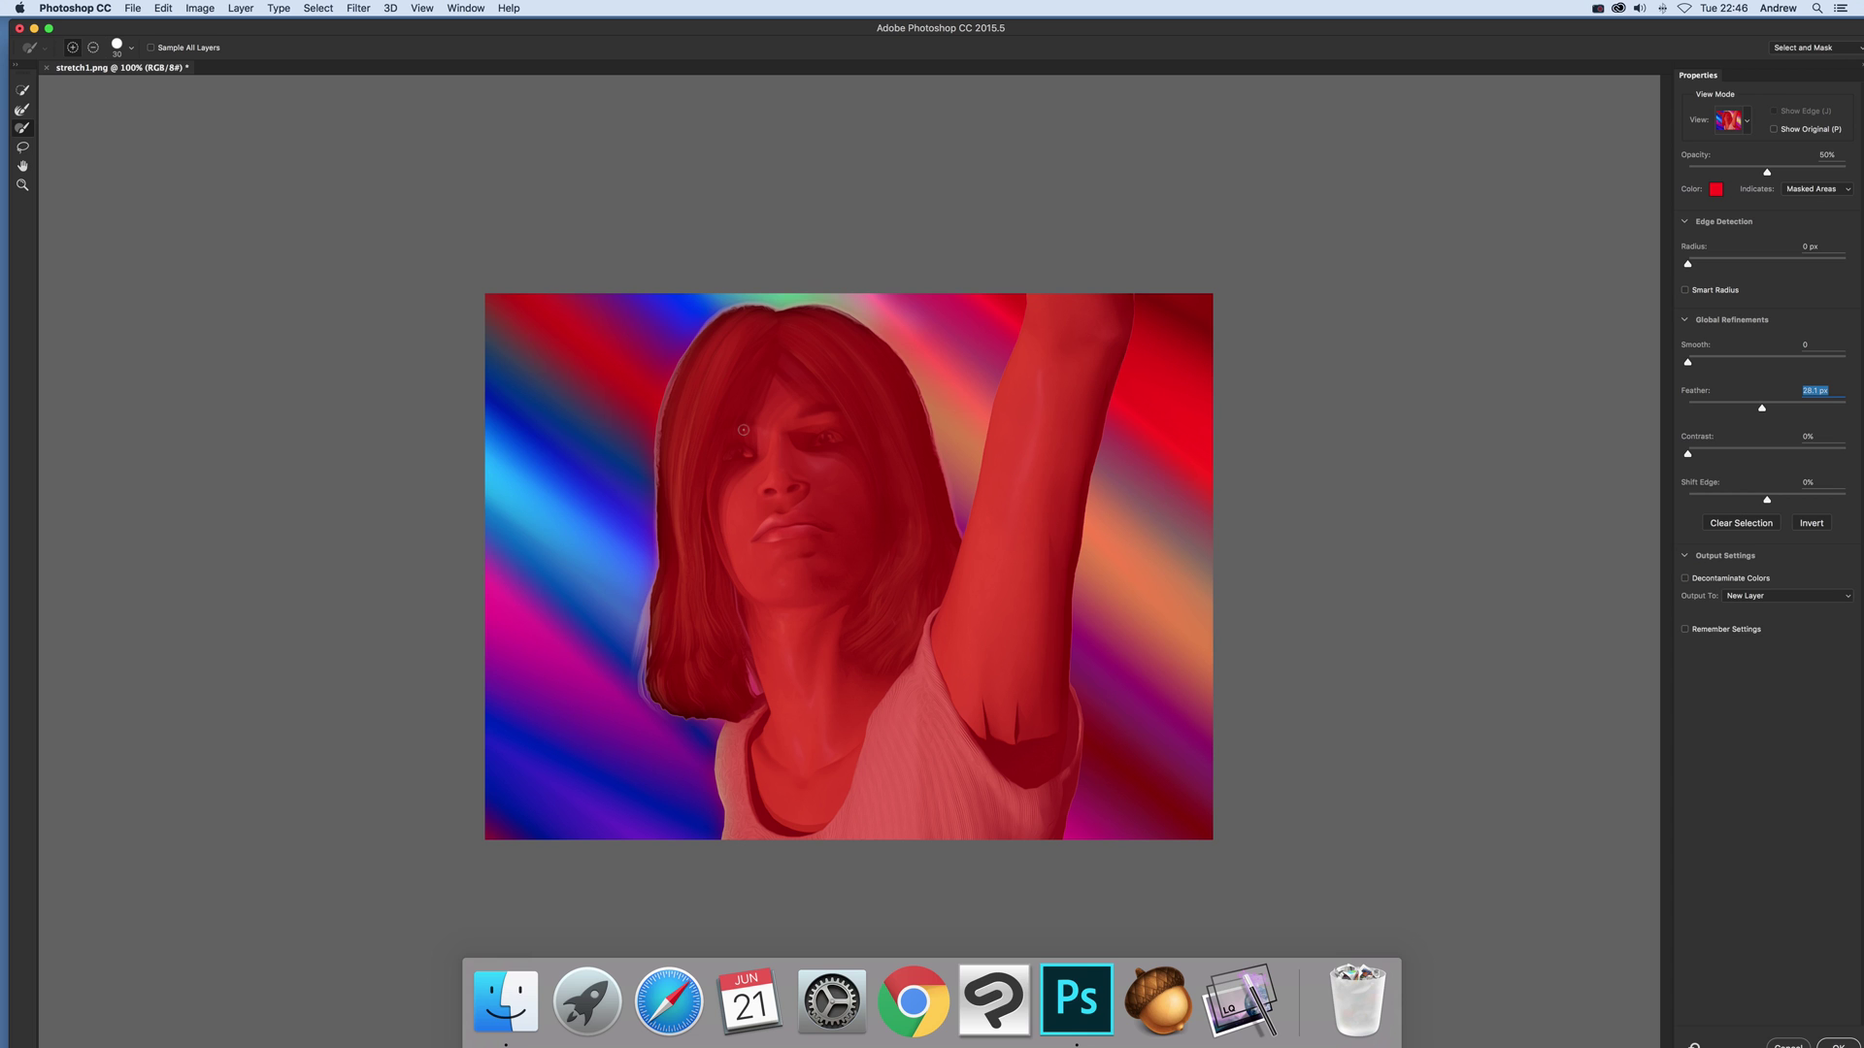
drag(1763, 409, 1710, 411)
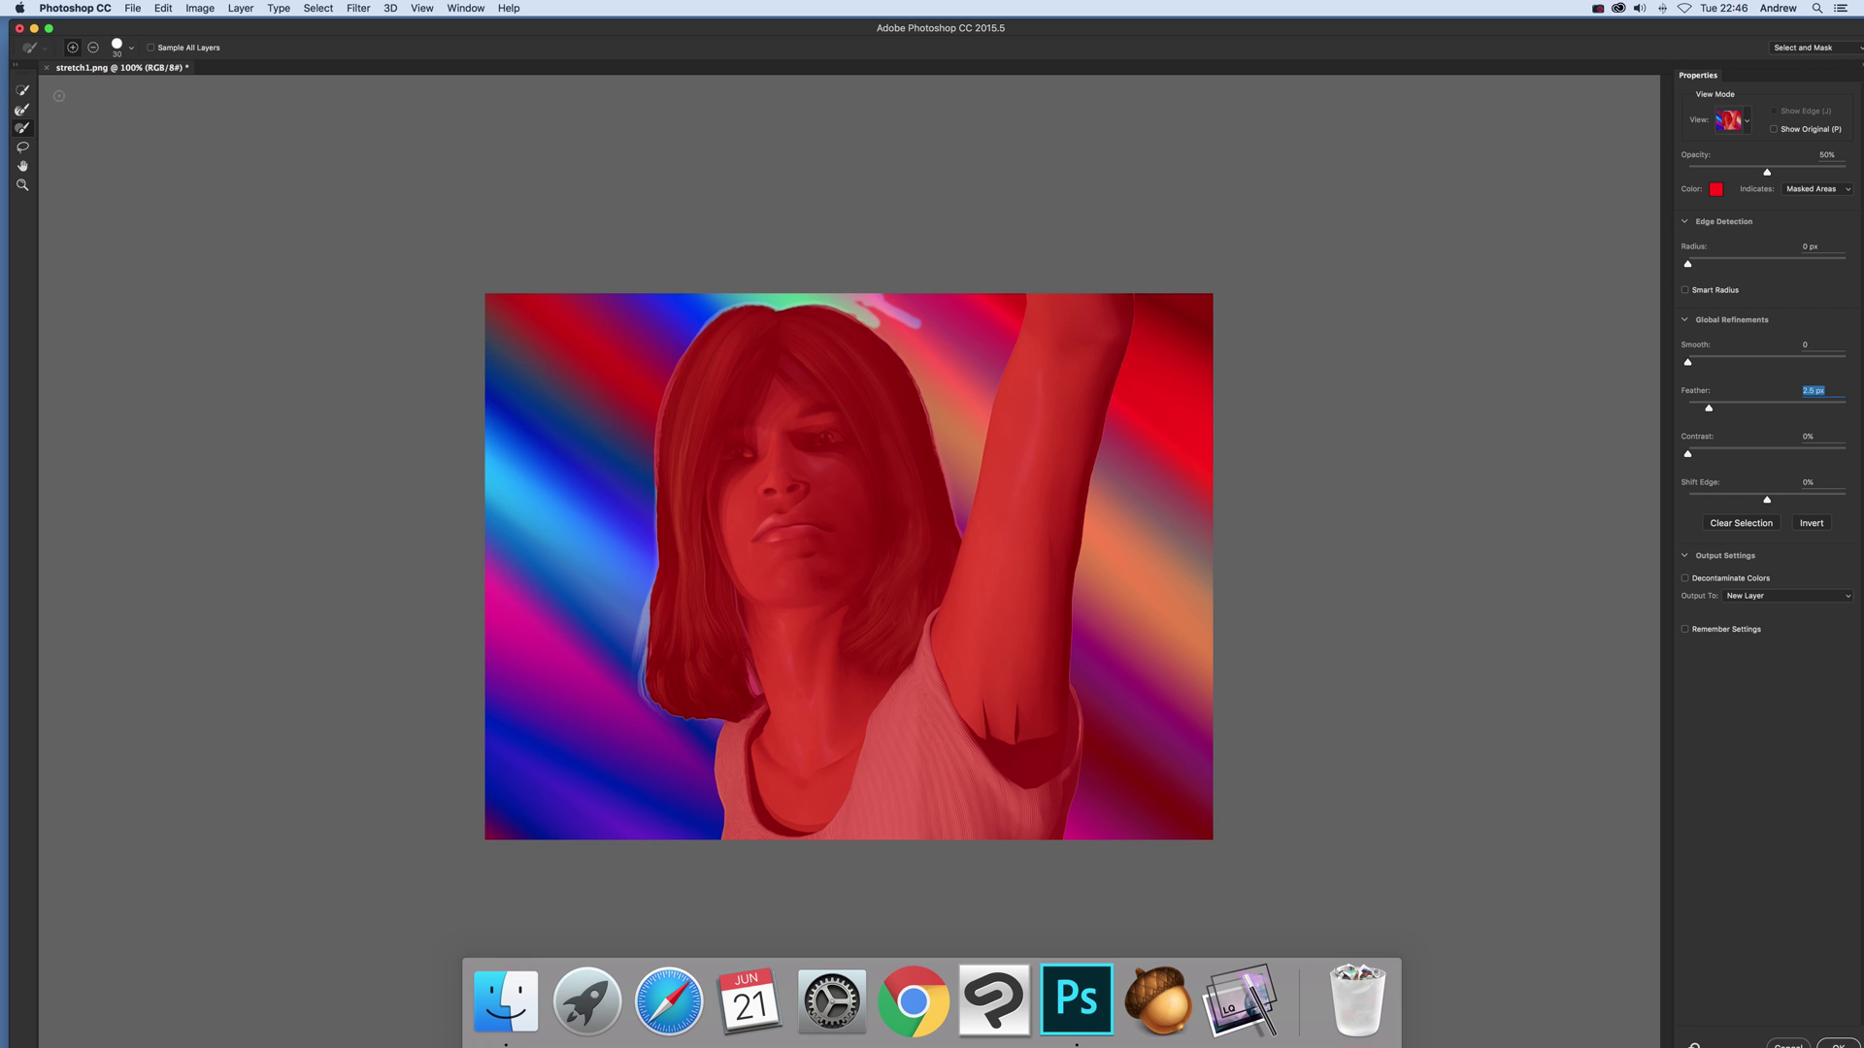
Add the background between hair and raised arm and the top-right corner with Quick Selection
click(24, 90)
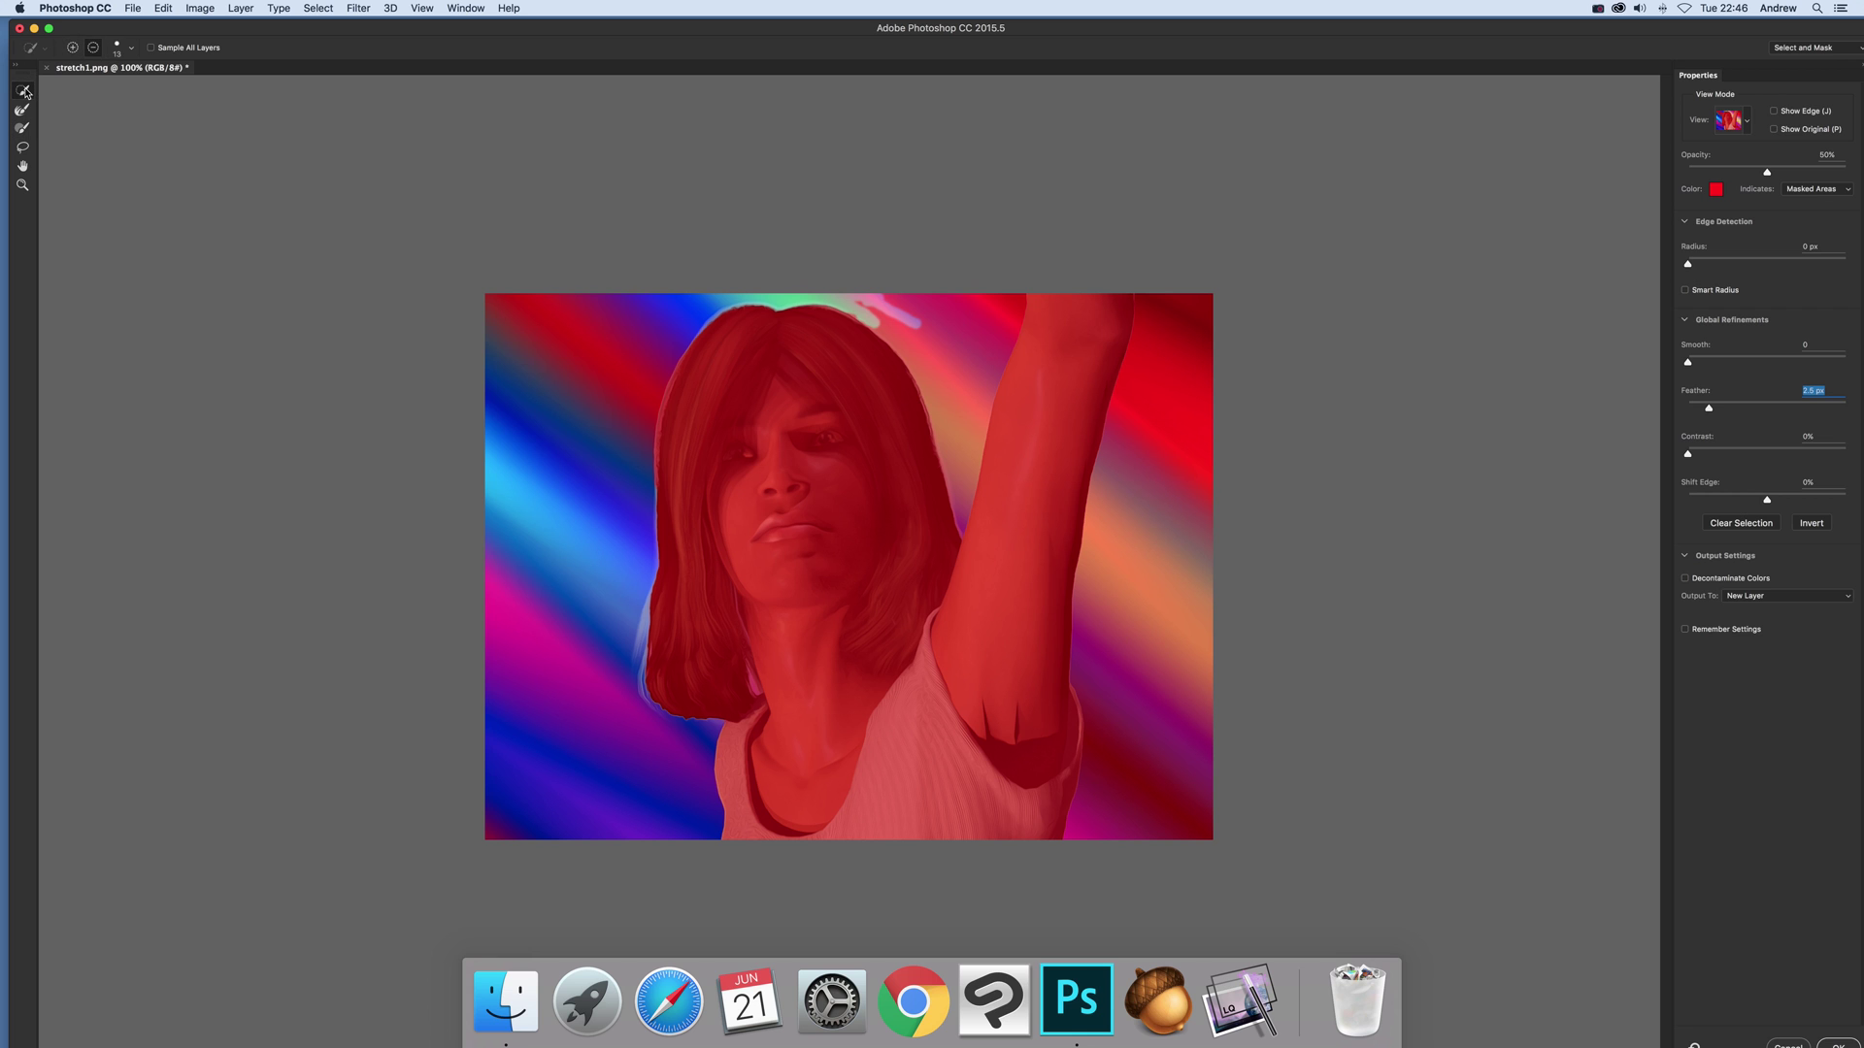
click(78, 50)
drag(951, 365, 867, 296)
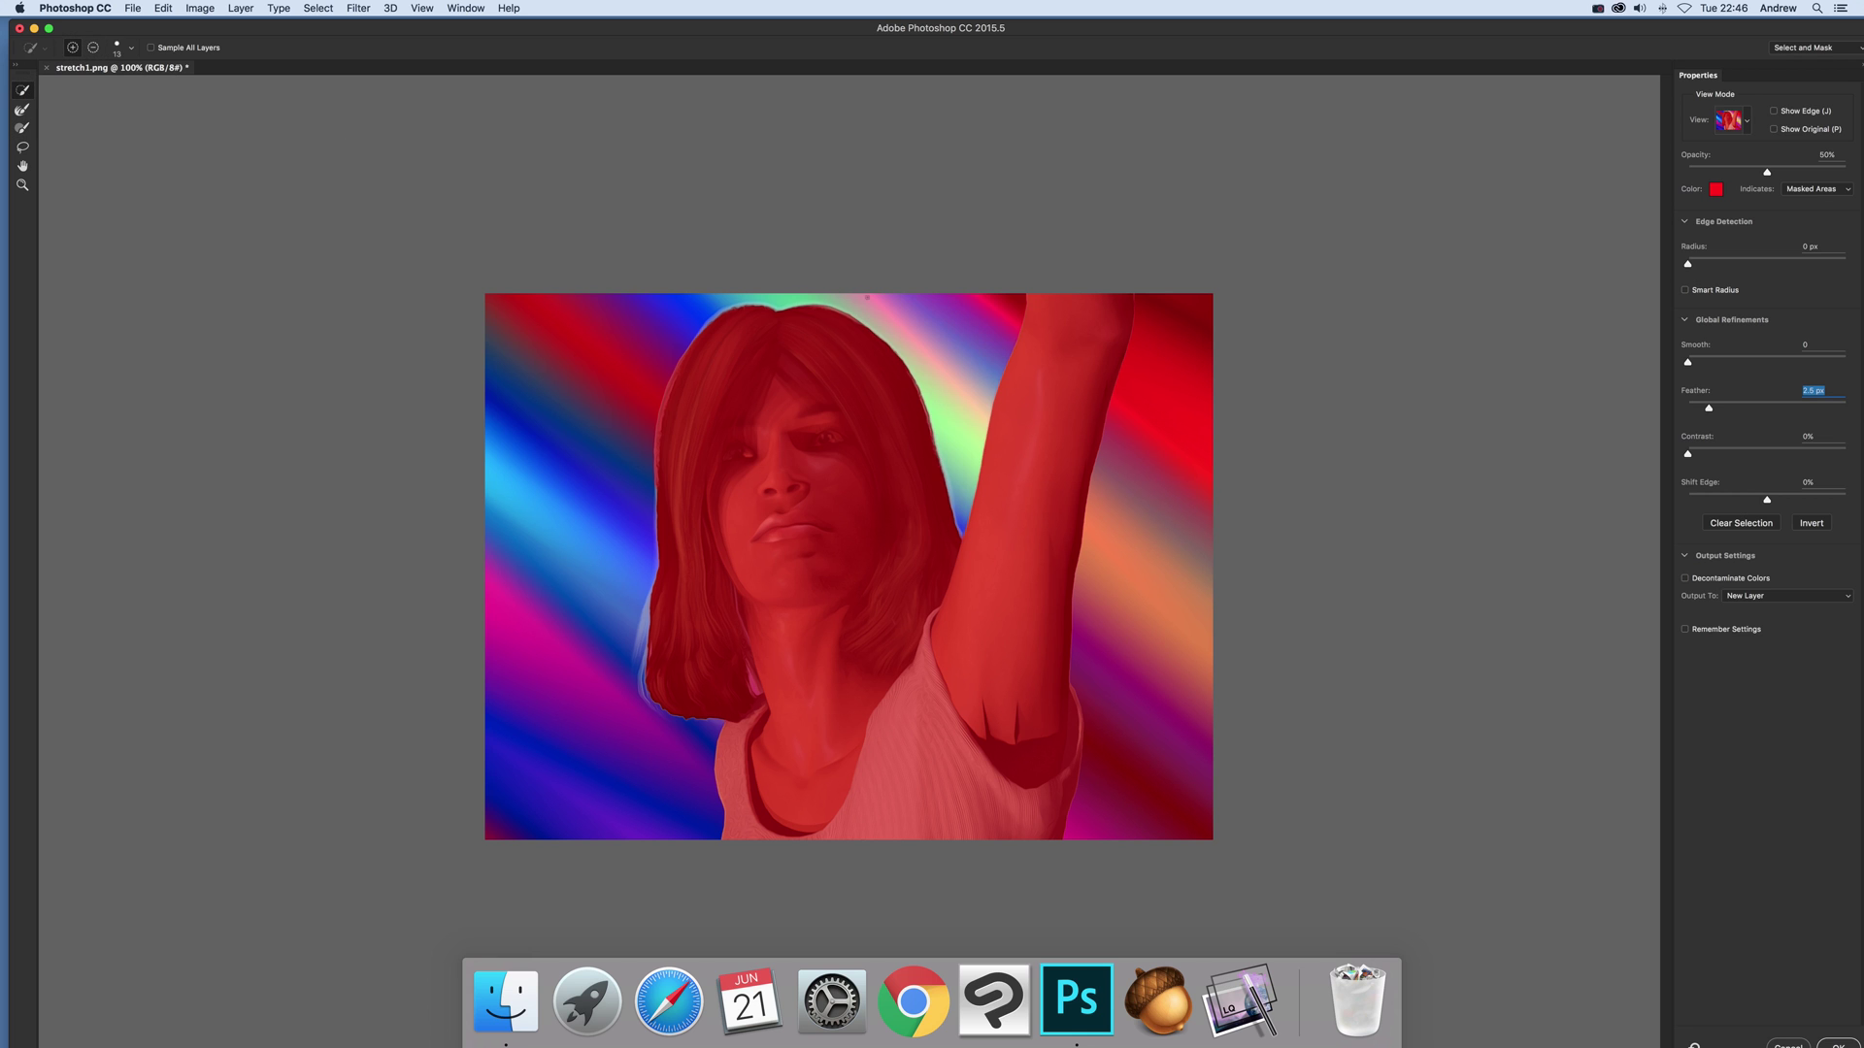
mouse_move(1205, 318)
mouse_down()
mouse_move(1211, 416)
mouse_move(1183, 320)
mouse_up()
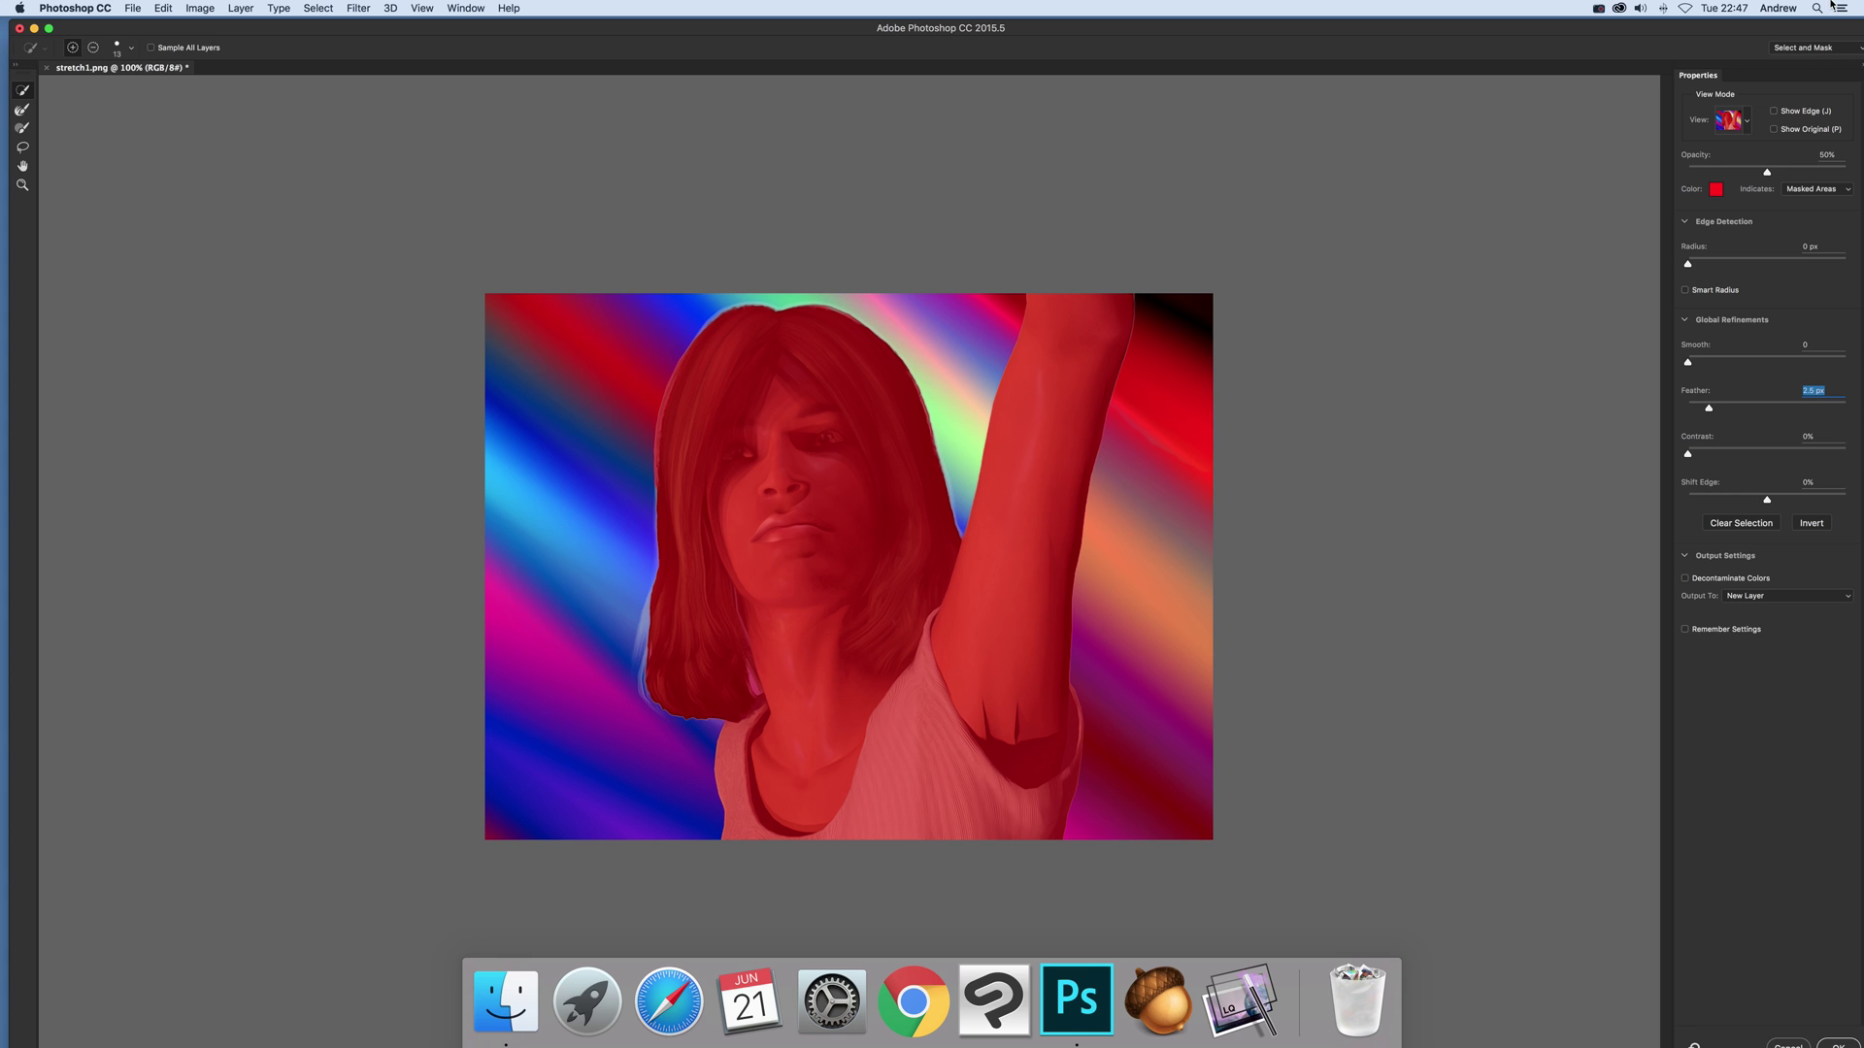
Switch the Select and Mask View Mode to Marching Ants
click(1749, 123)
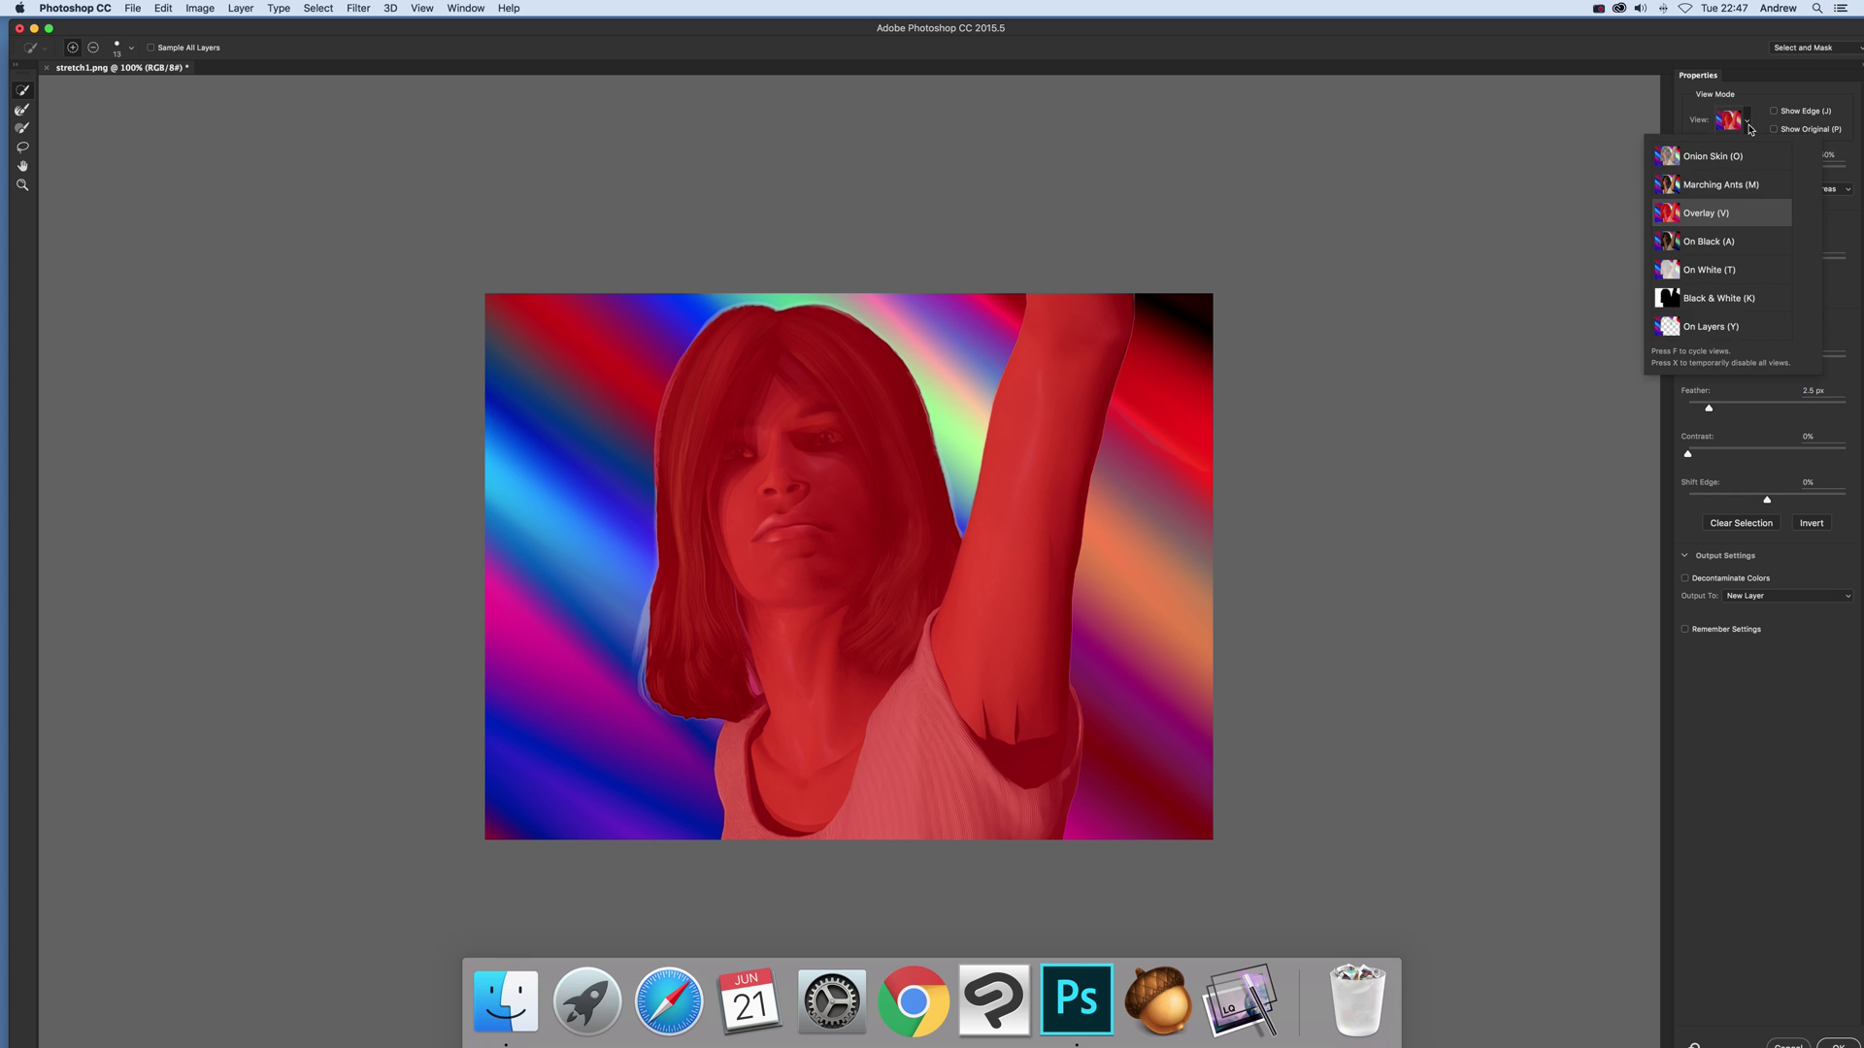
click(1713, 159)
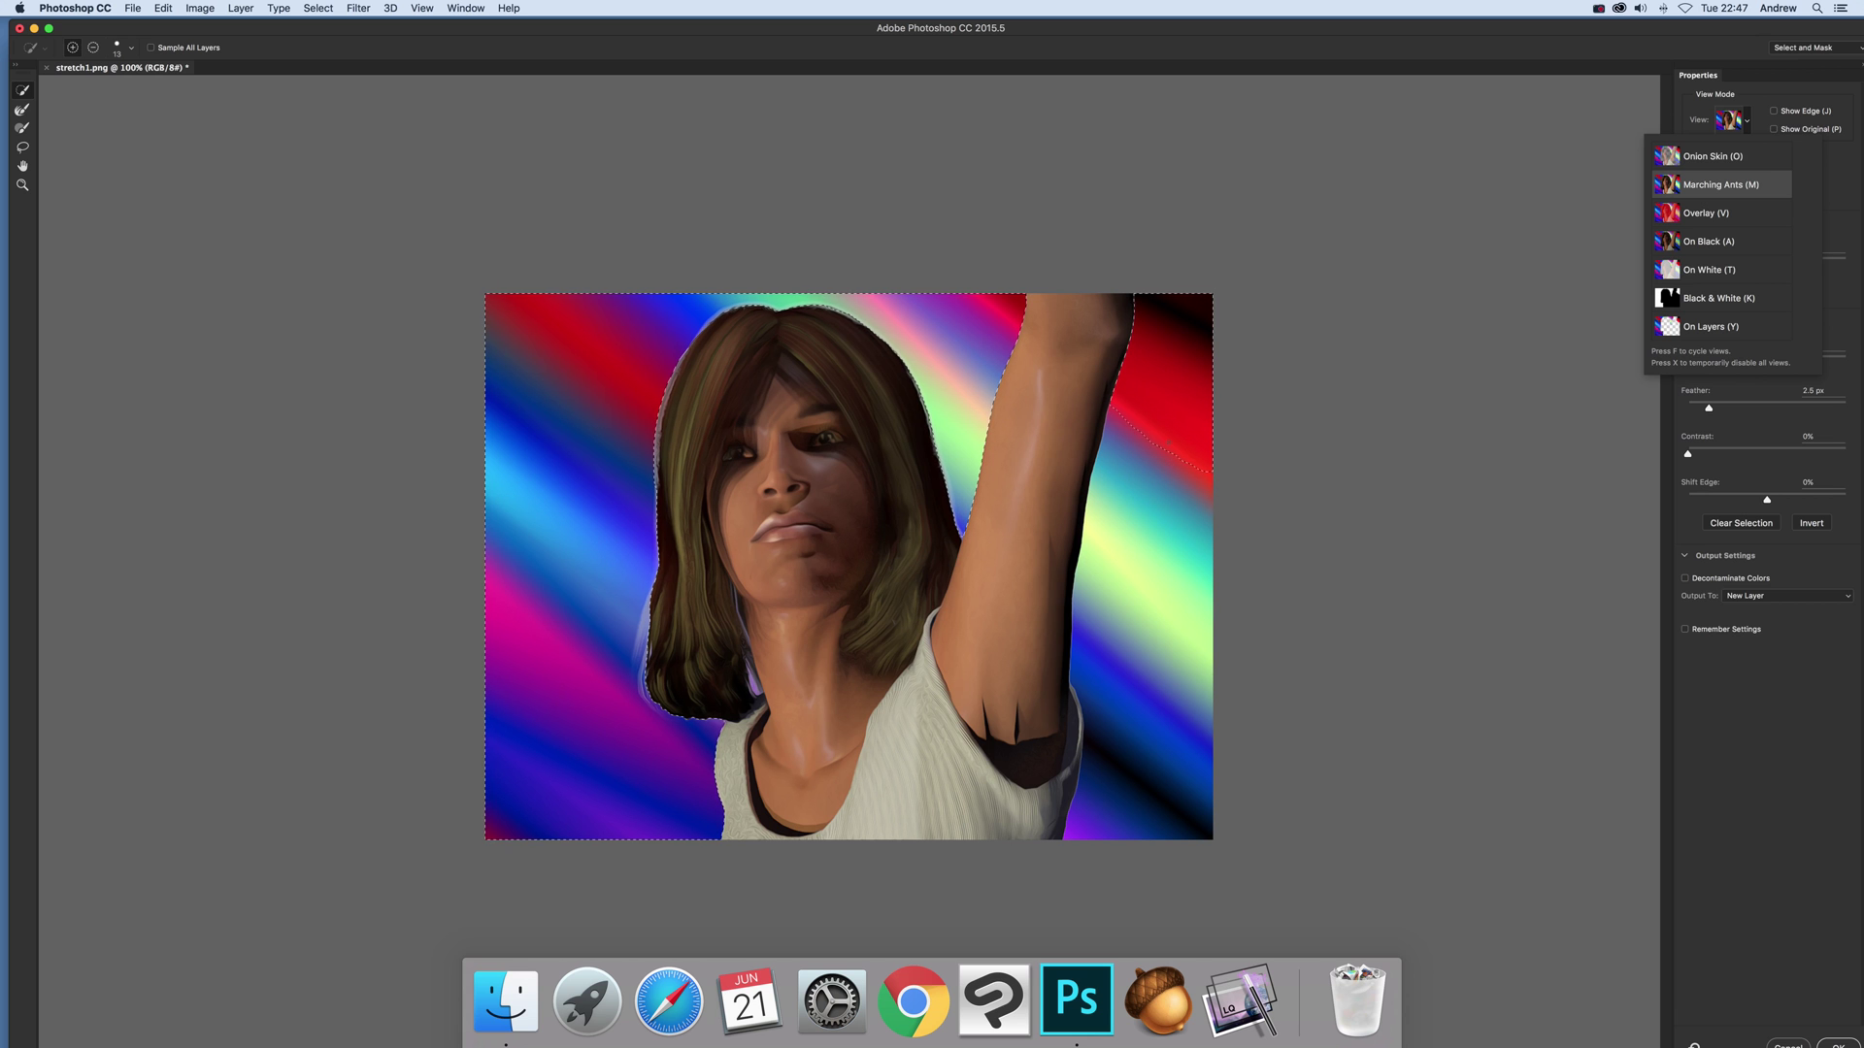
key(Escape)
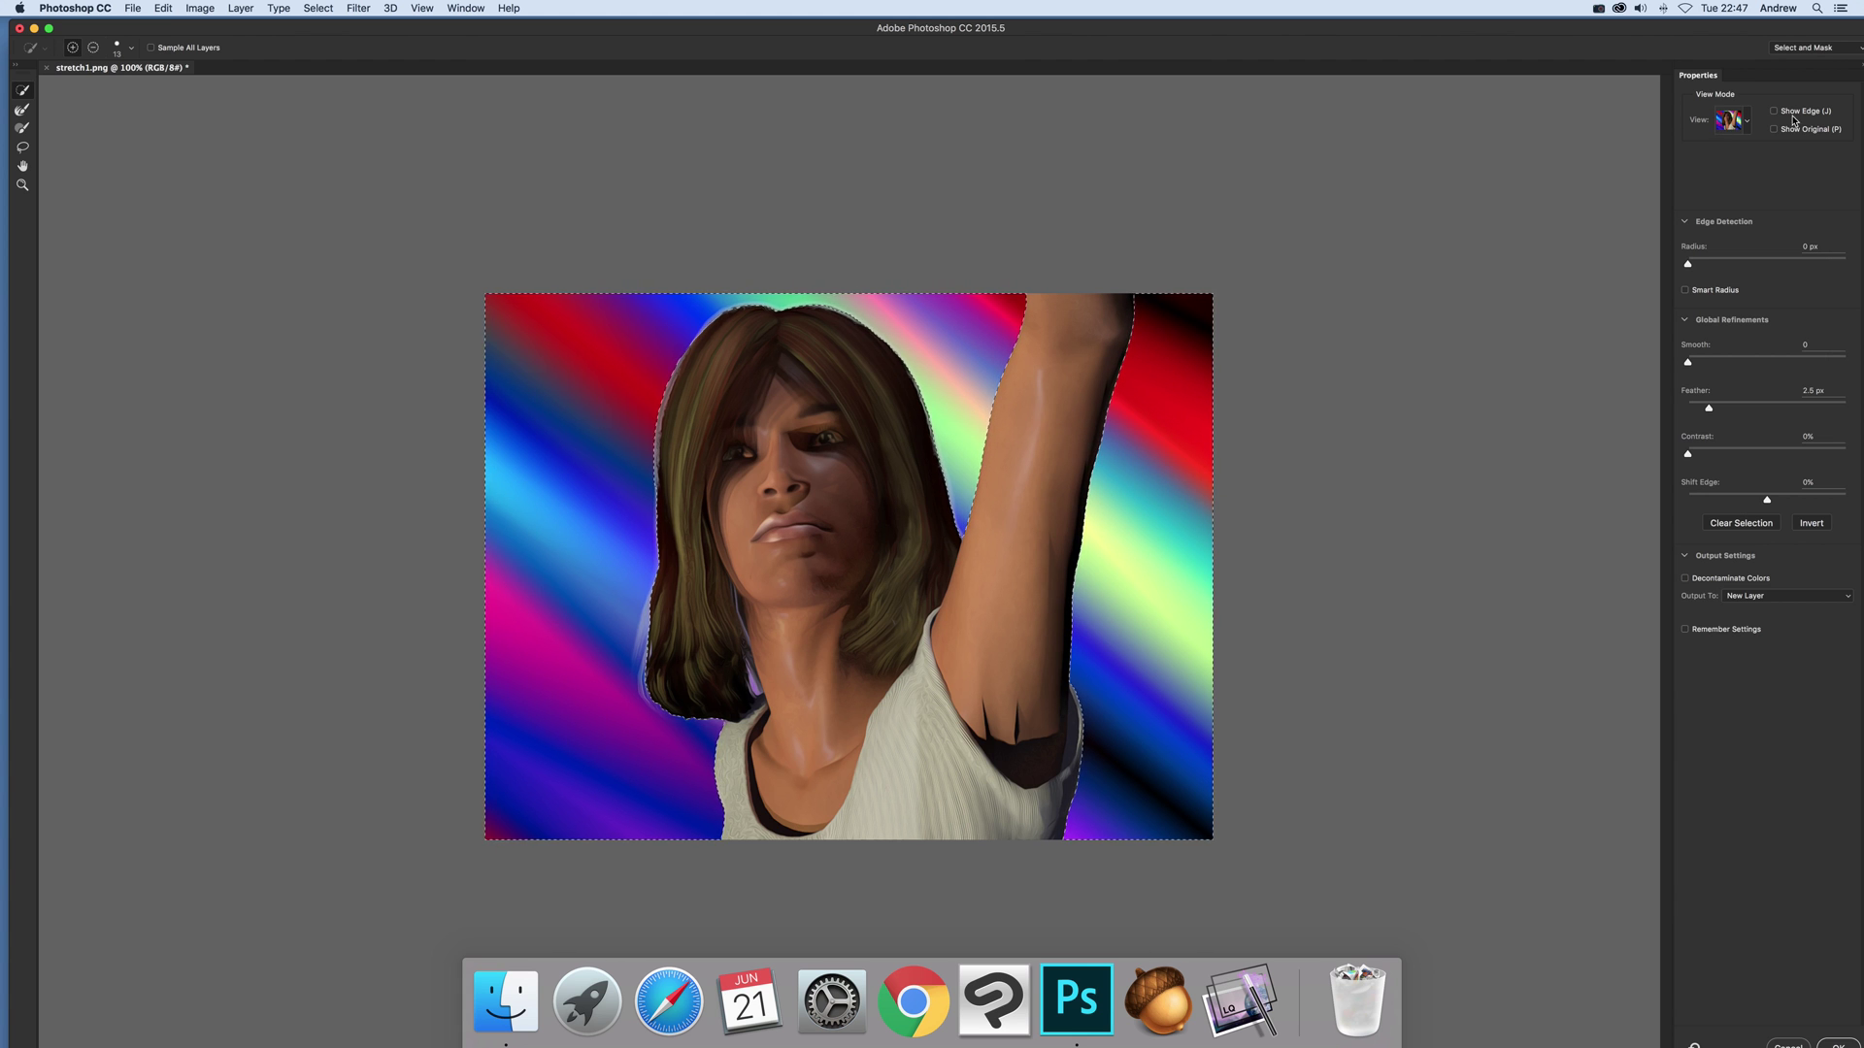
Set the View Mode to On Layers, showing the gradient with the woman transparent
click(1750, 123)
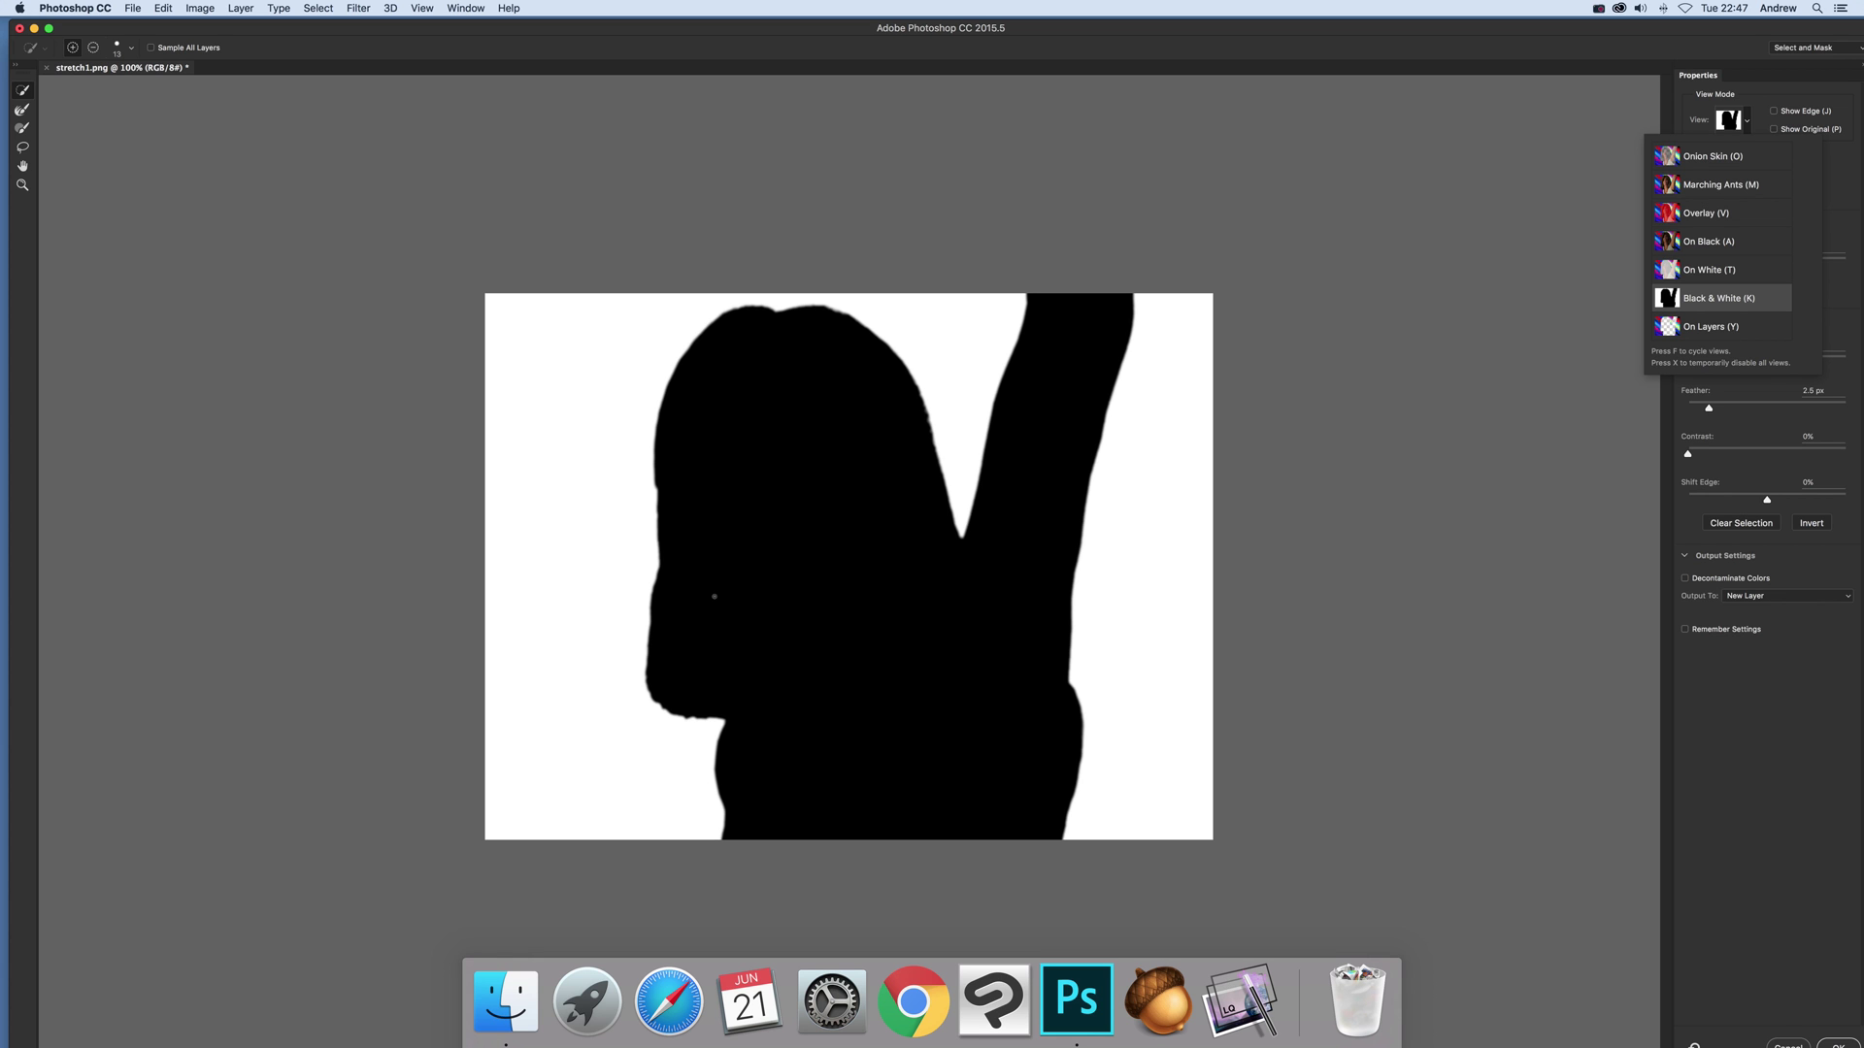
click(1704, 328)
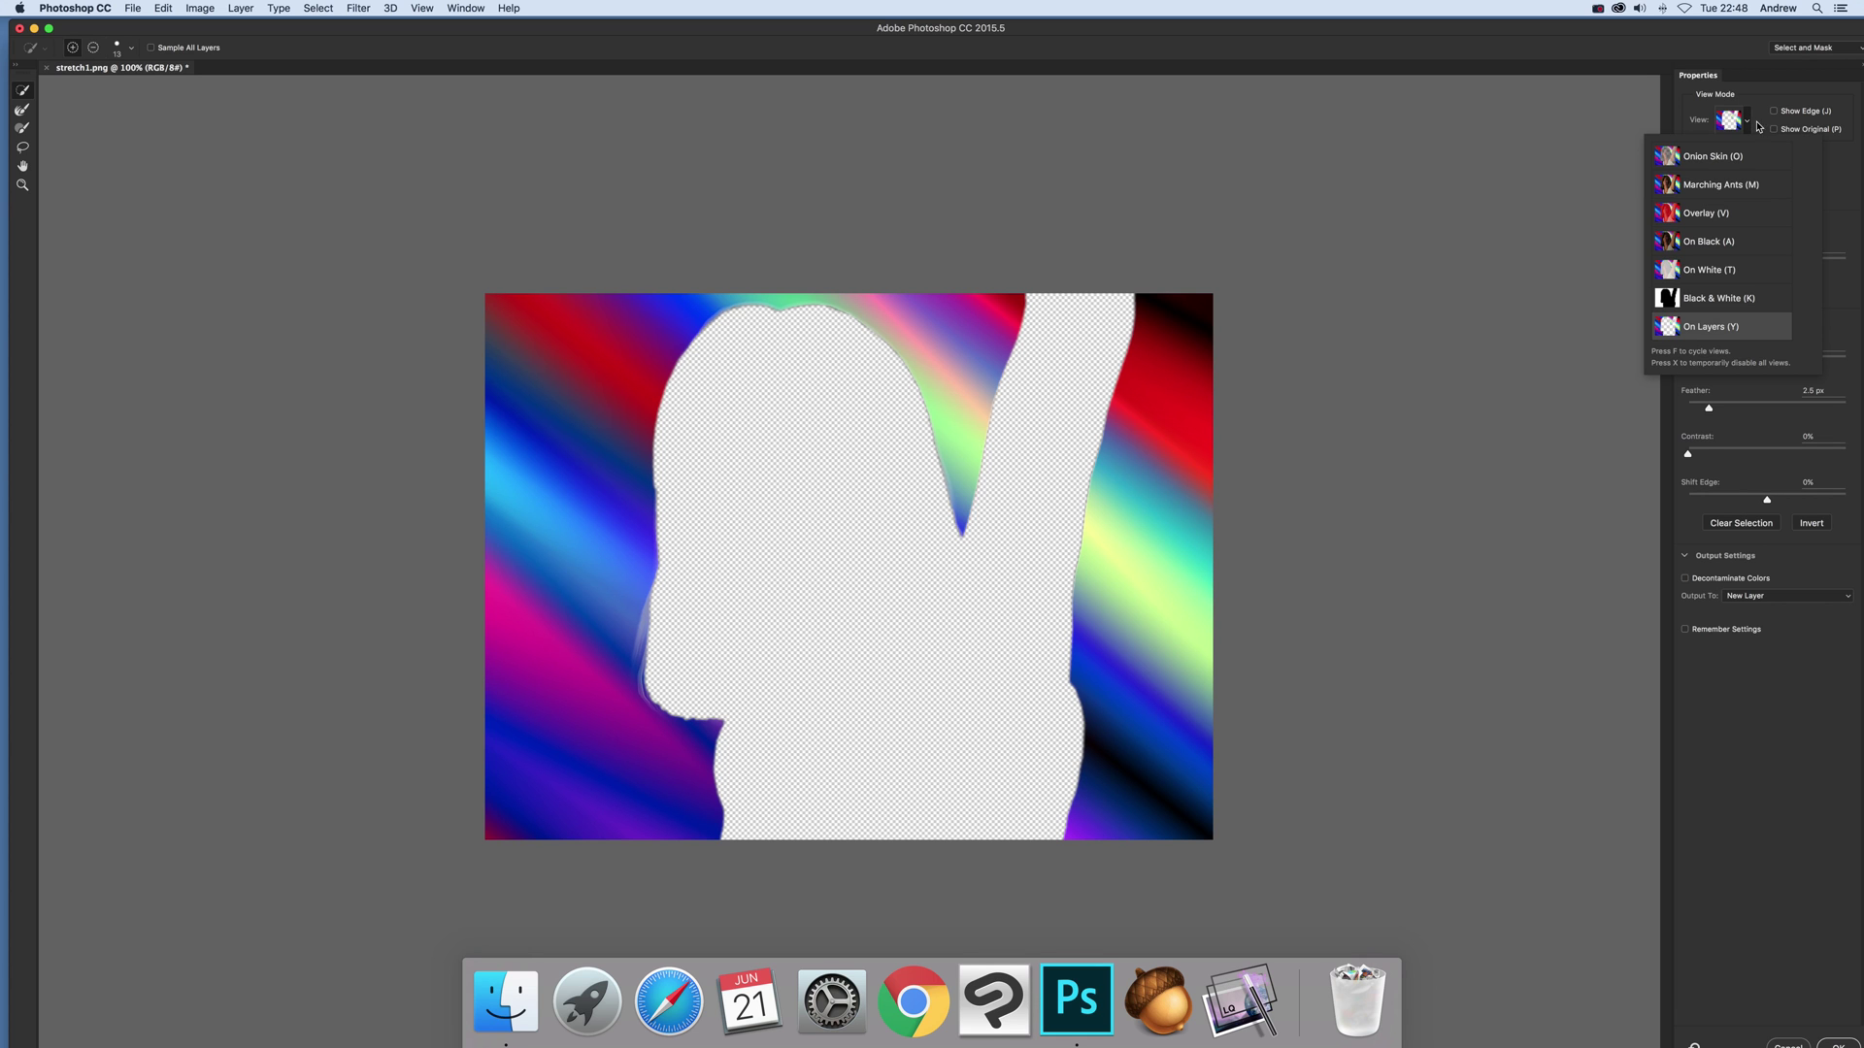
click(1835, 180)
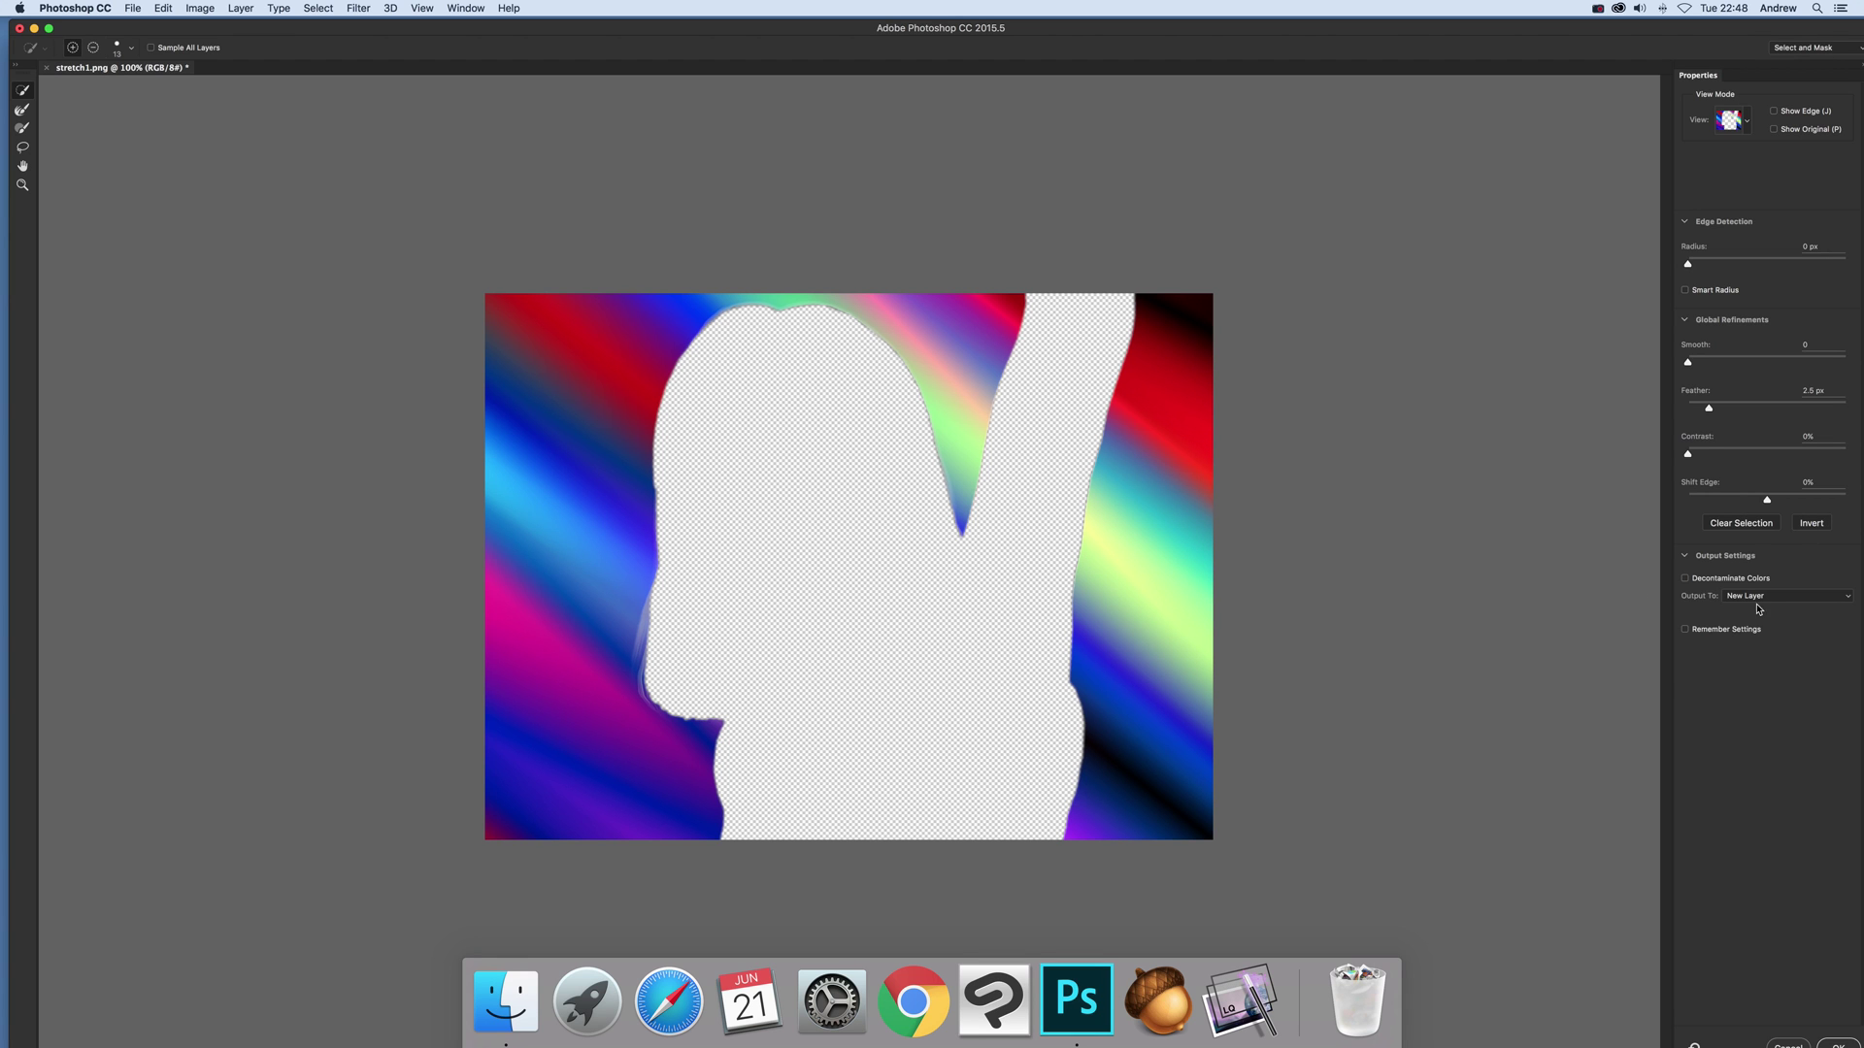
Keep Output To on New Layer, with Feather at 0 px and Shift Edge at 0%
click(1757, 596)
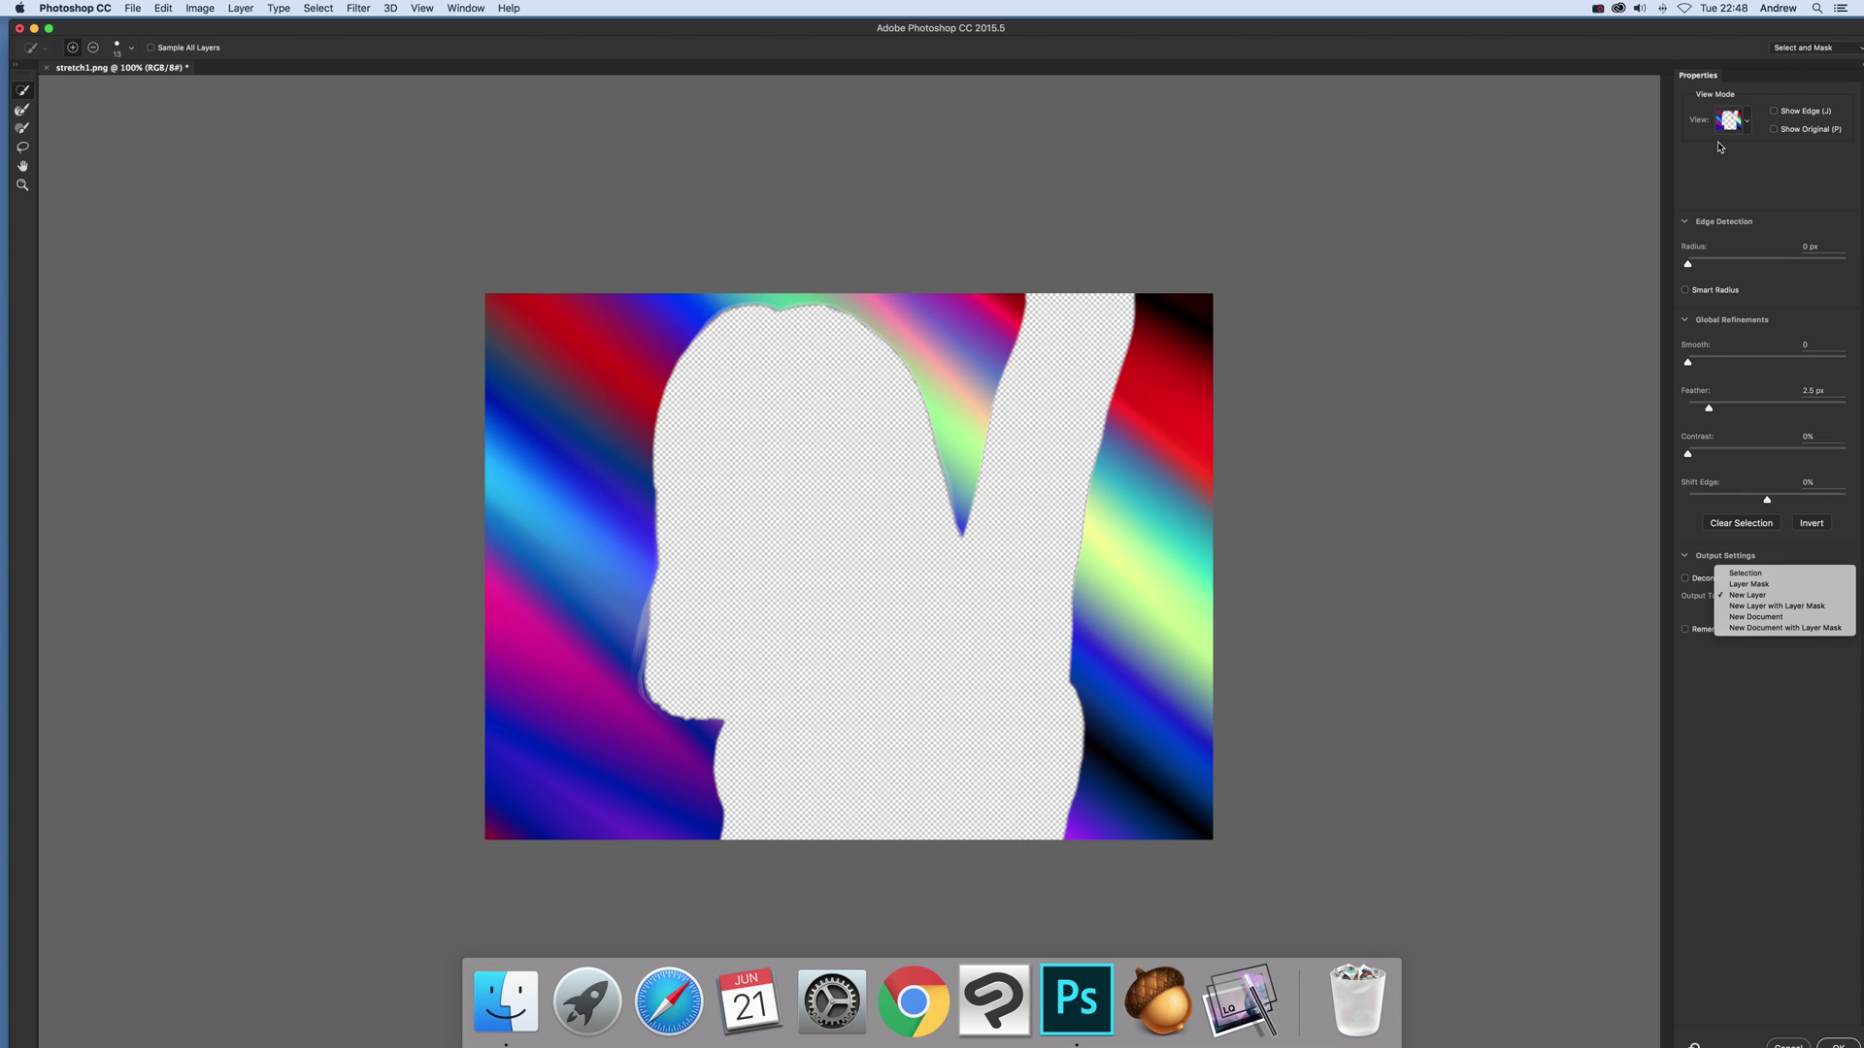
click(1778, 199)
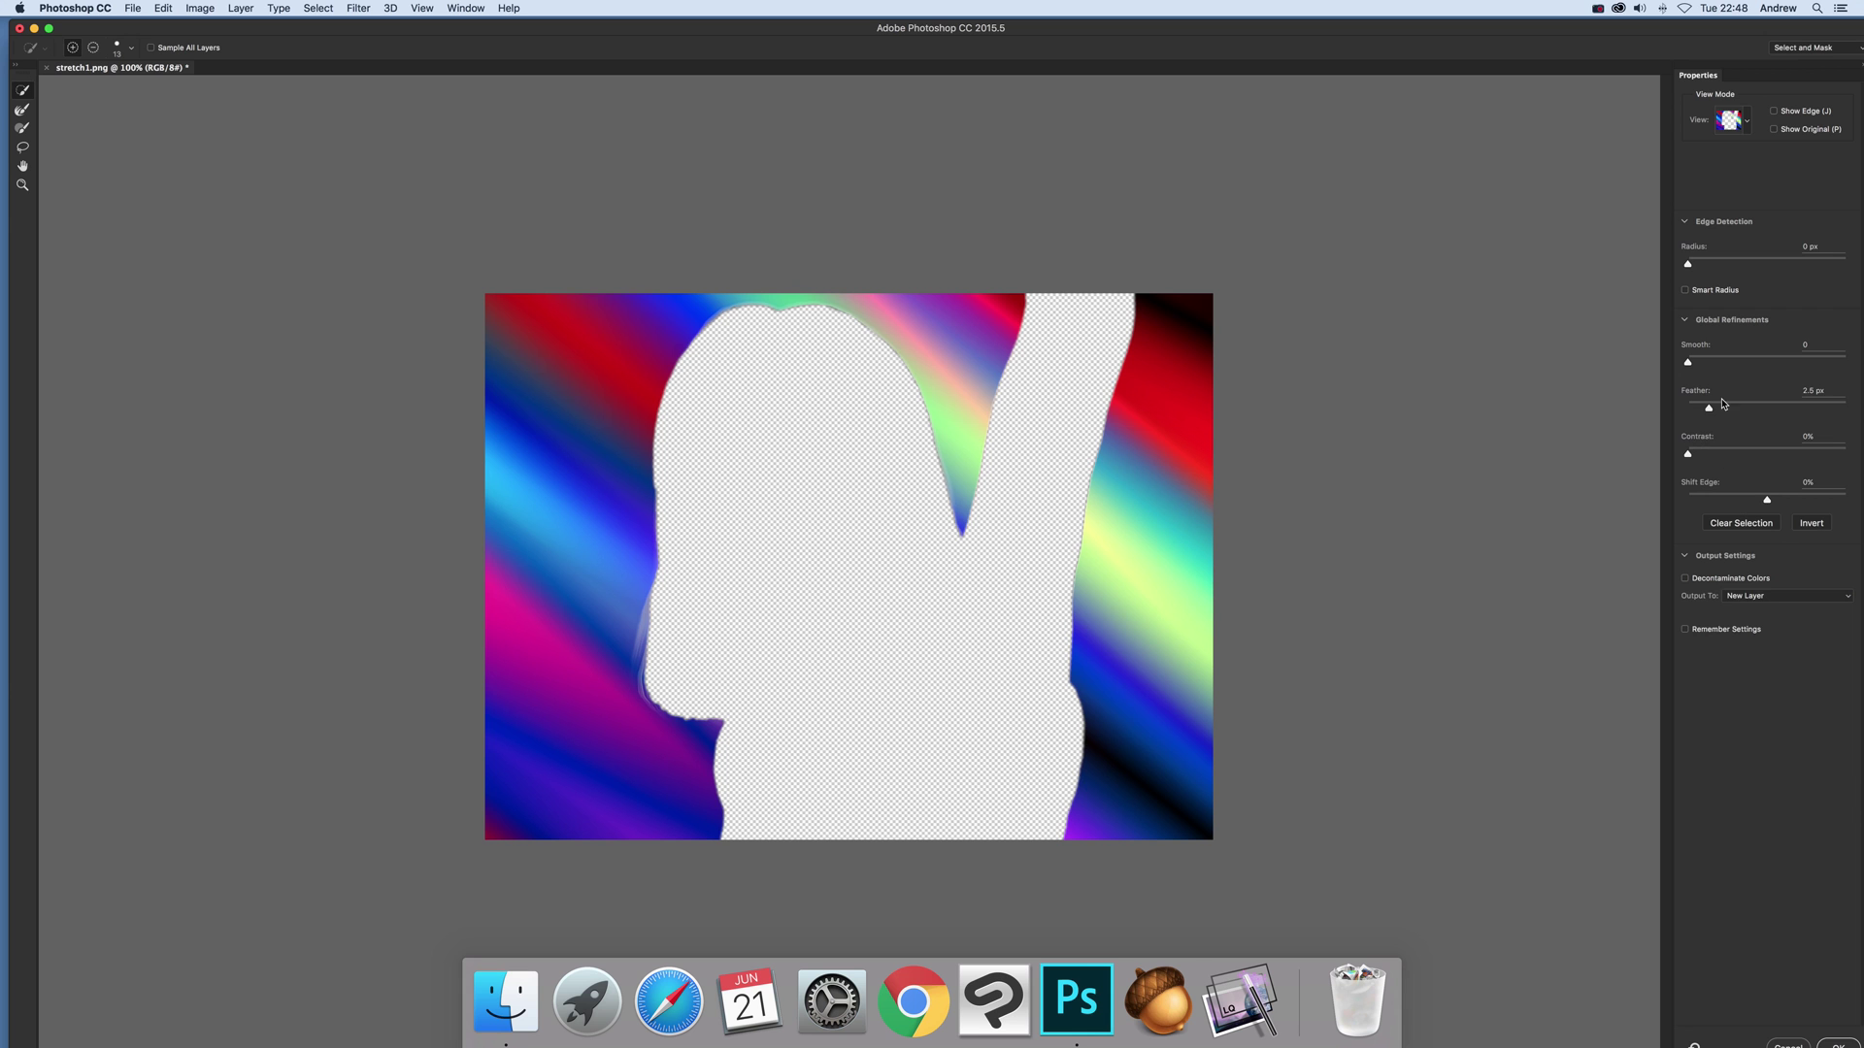
drag(1709, 408, 1650, 371)
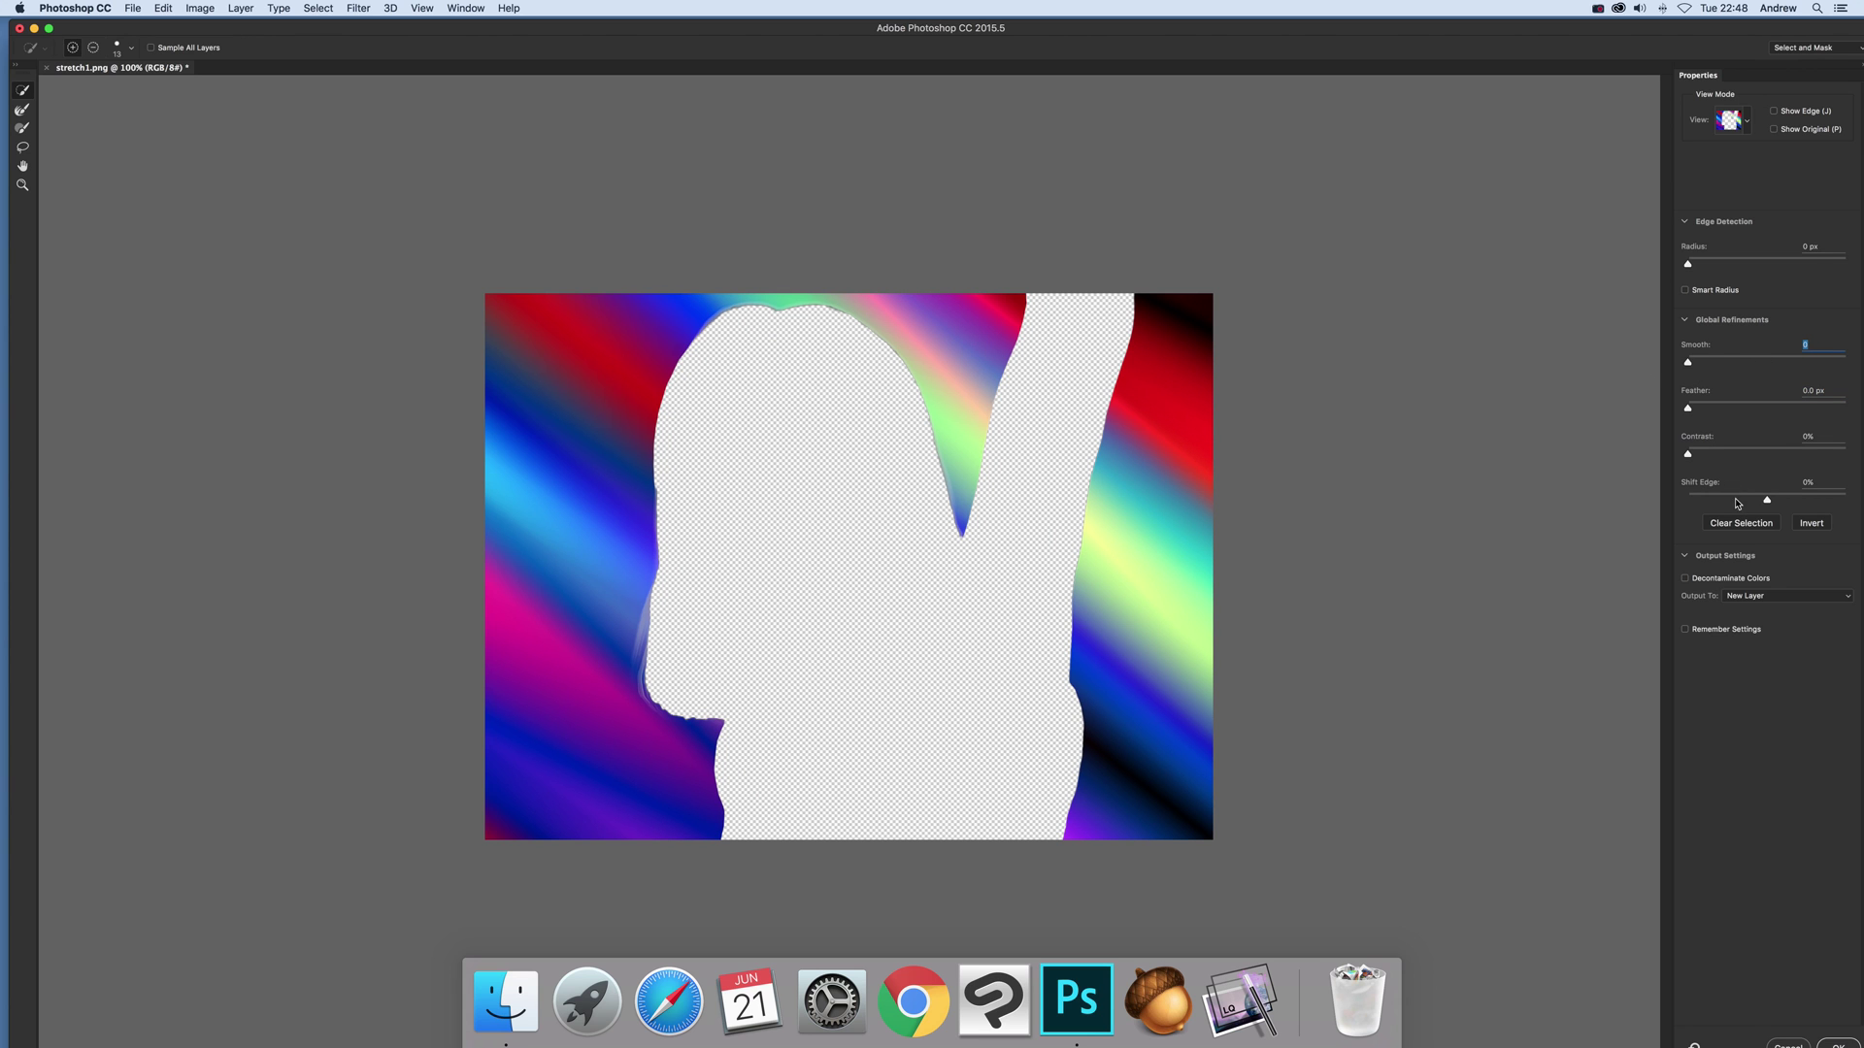
mouse_move(1767, 499)
mouse_down()
mouse_move(1811, 502)
mouse_move(1750, 501)
mouse_move(1767, 501)
mouse_up()
Invert the selection to keep the woman, leaving output on New Layer
click(1809, 524)
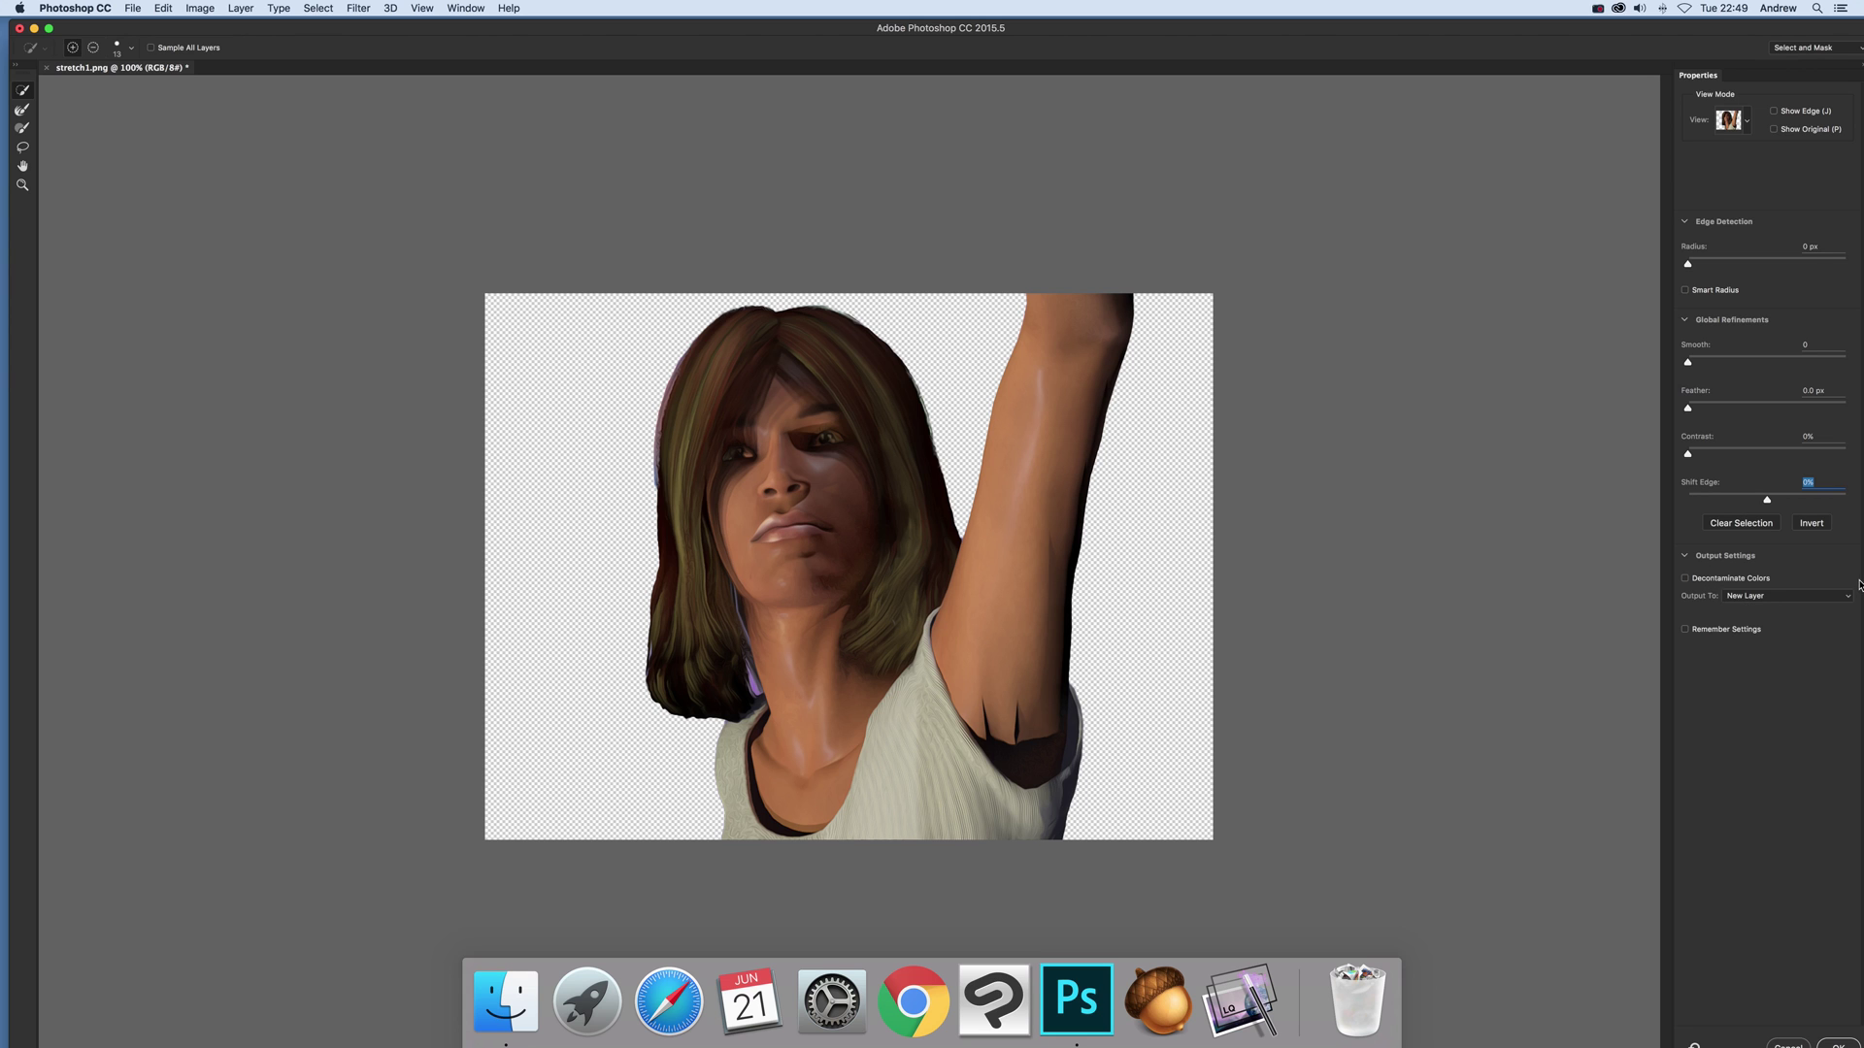
click(1780, 596)
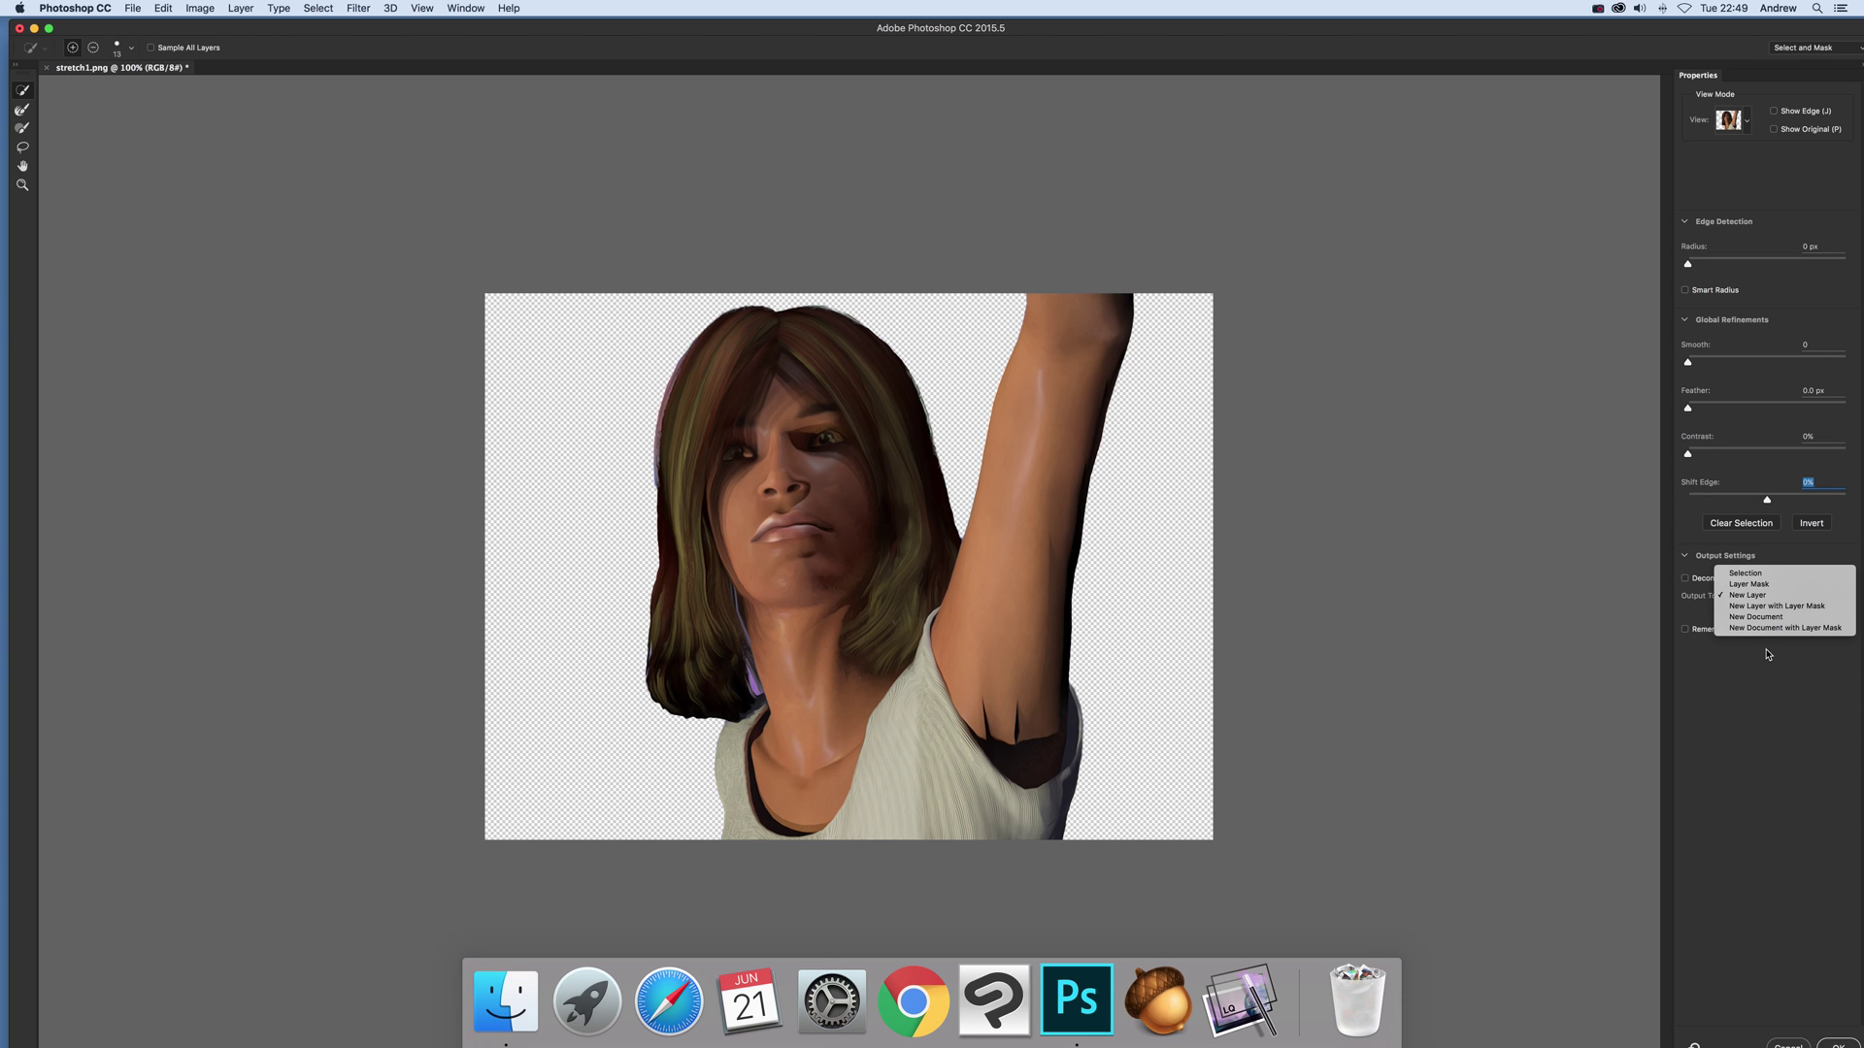
click(1745, 677)
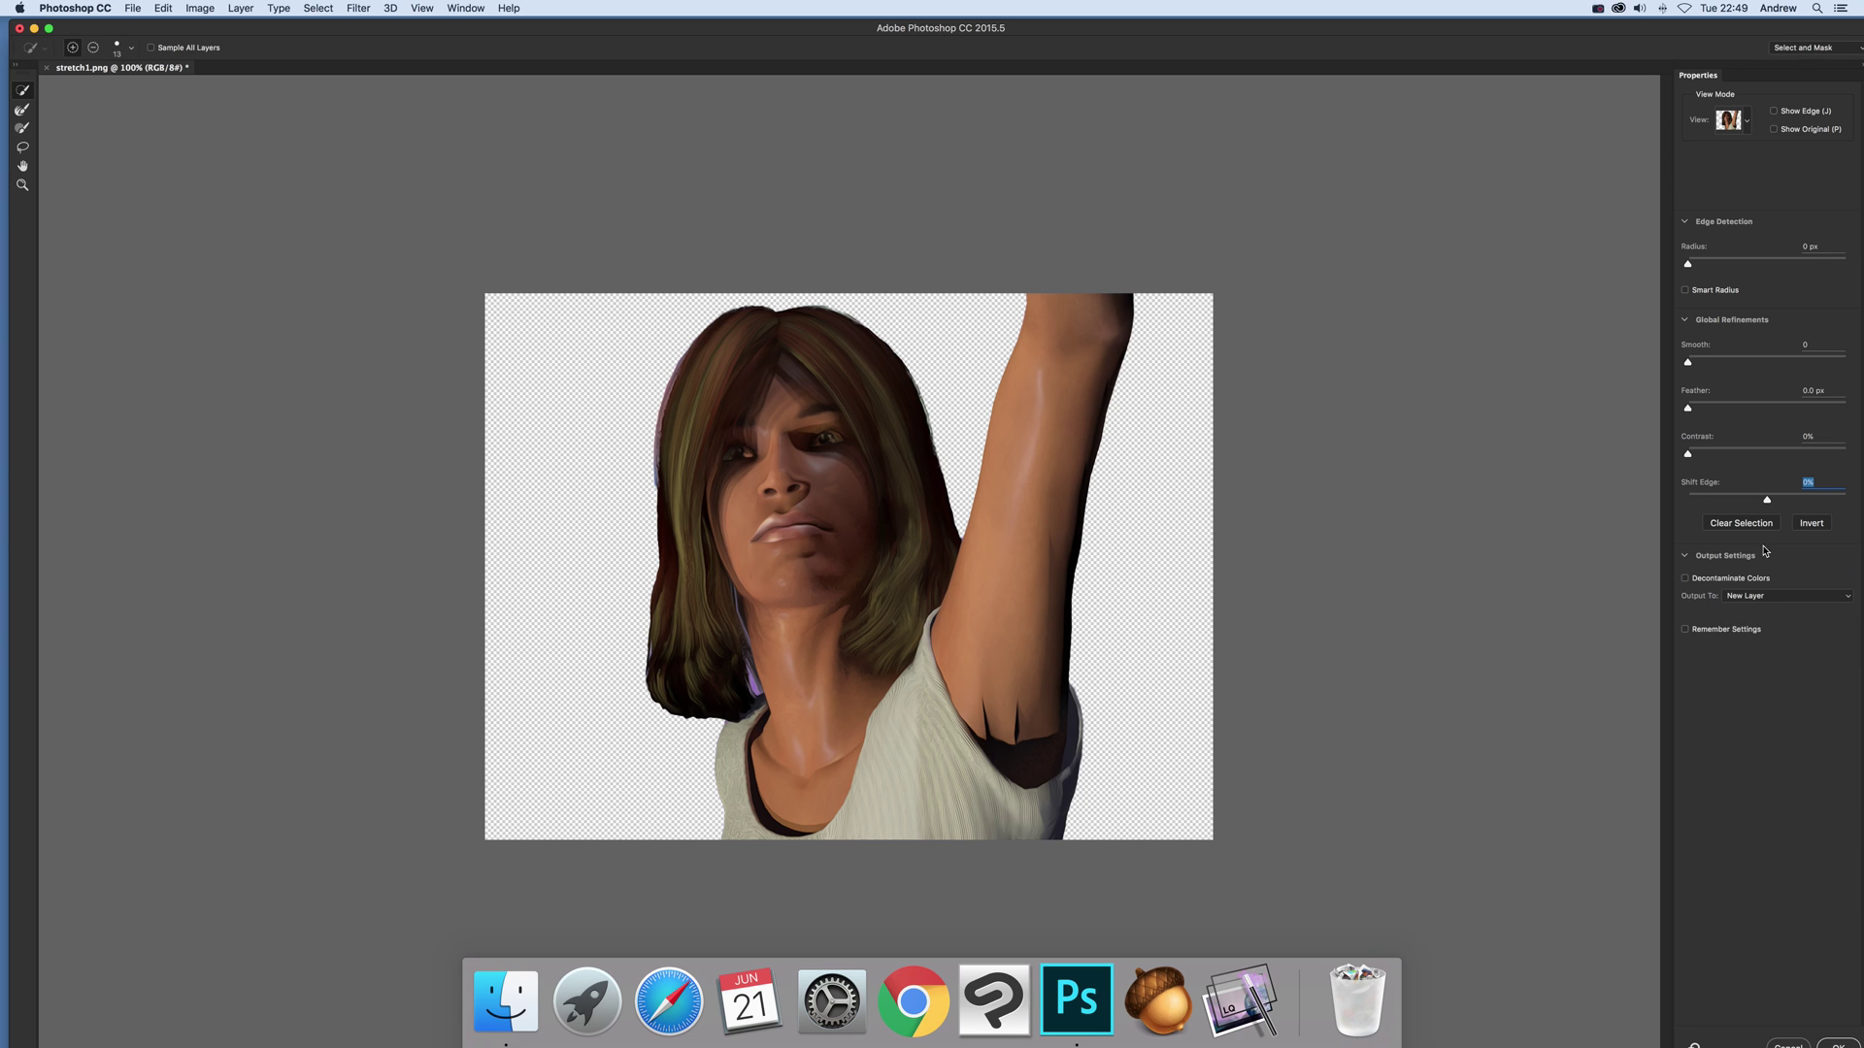
click(1761, 599)
click(1759, 596)
Apply Select and Mask as a new layer and enlarge the cutout with Free Transform
click(1838, 1044)
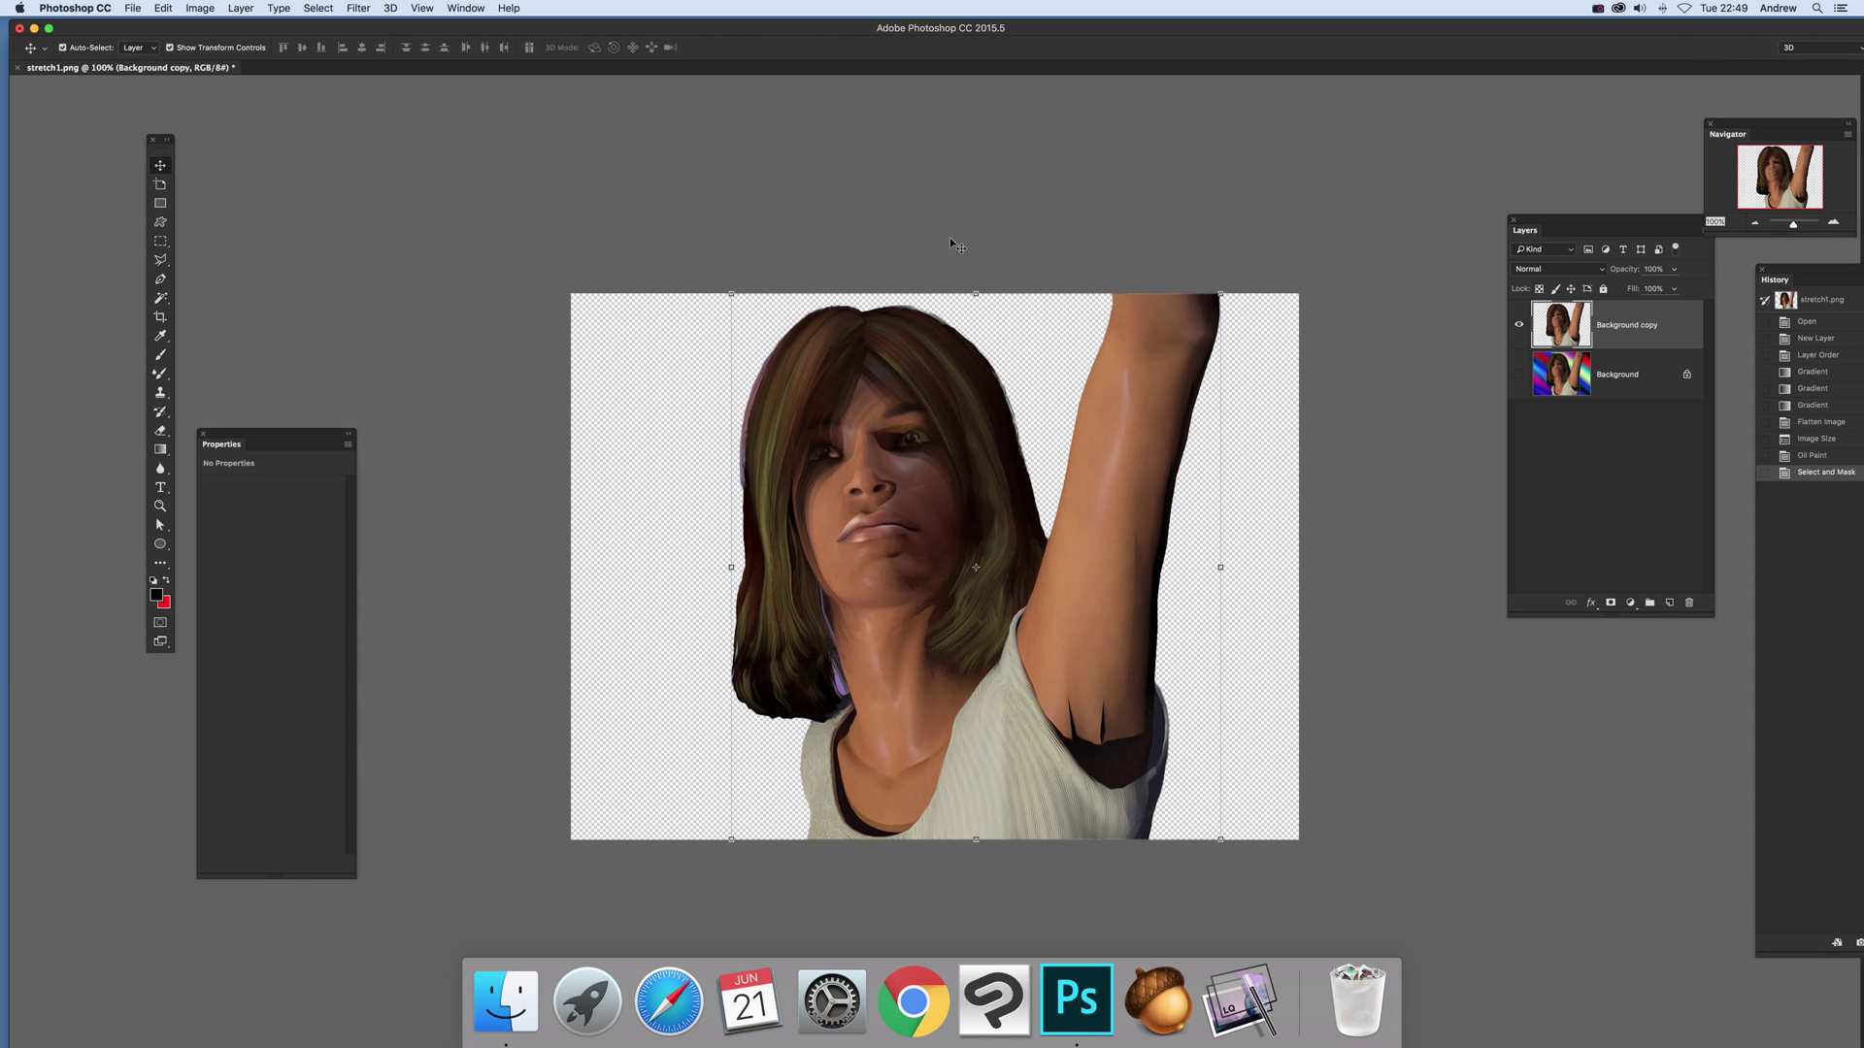
drag(1223, 843, 1253, 891)
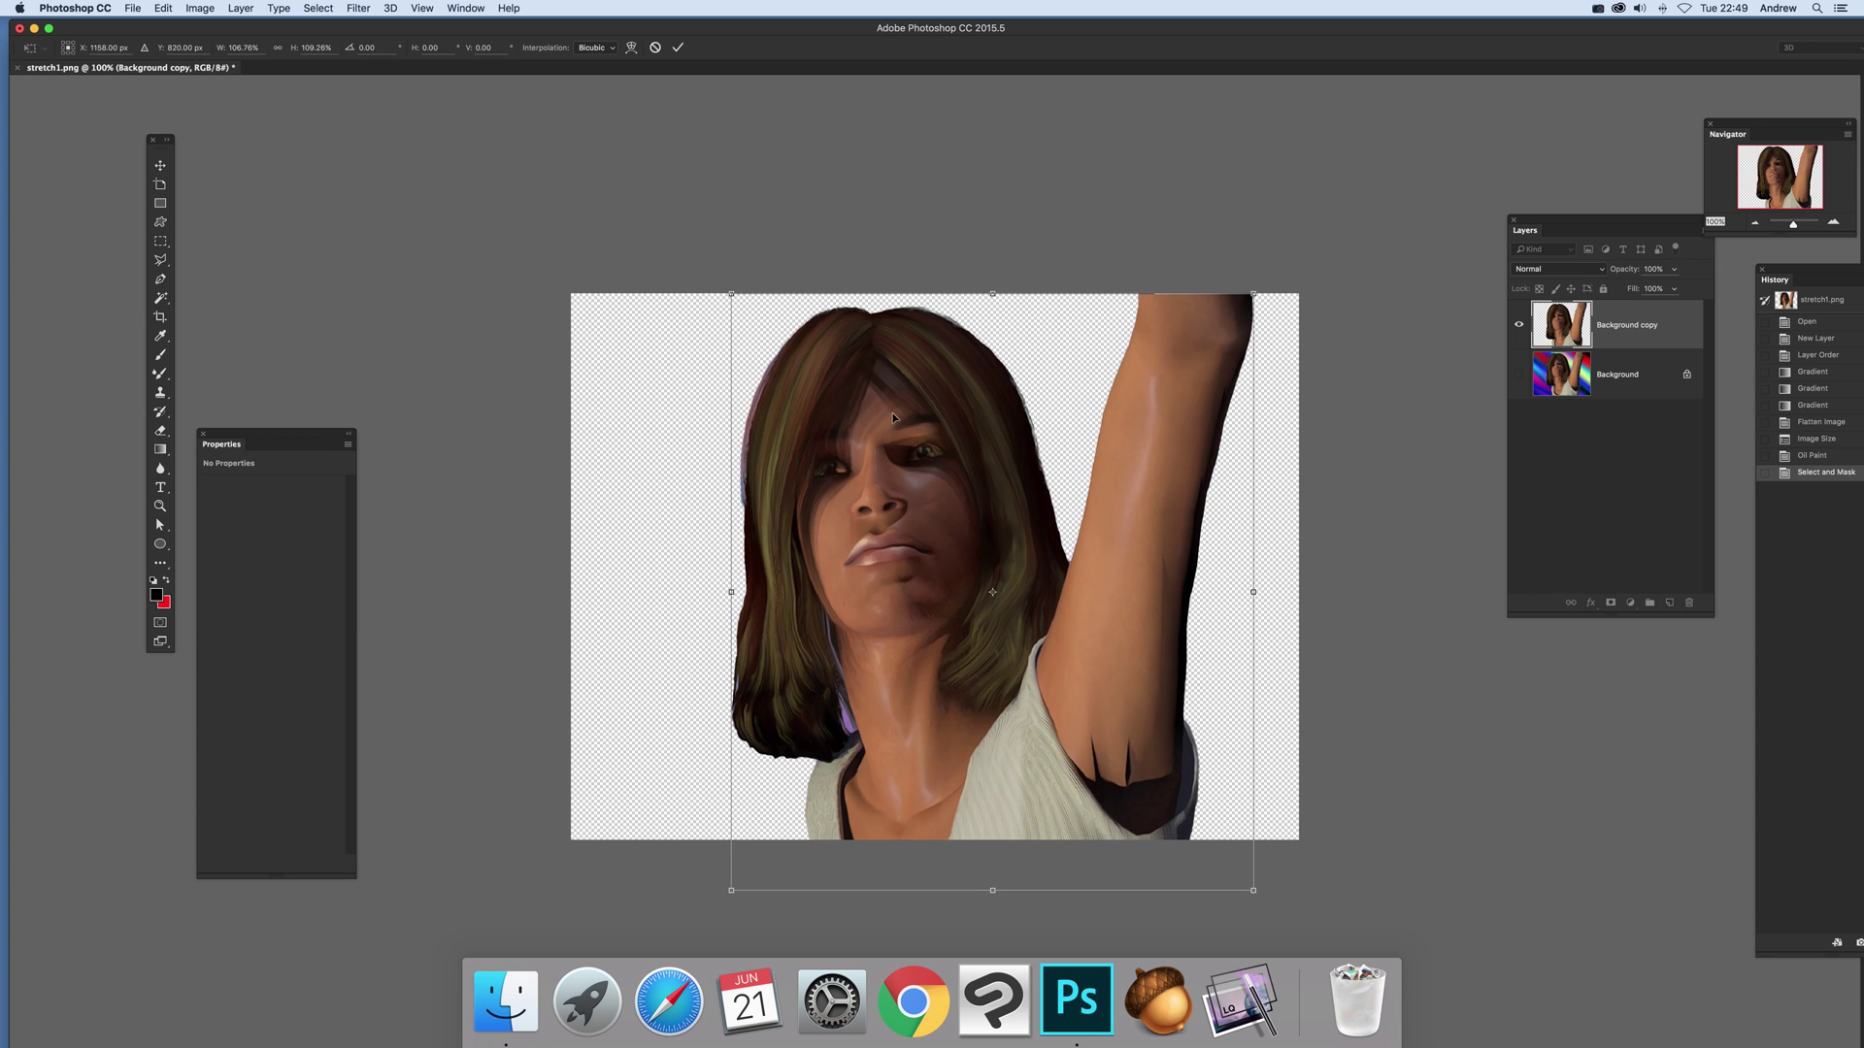
drag(731, 288, 704, 266)
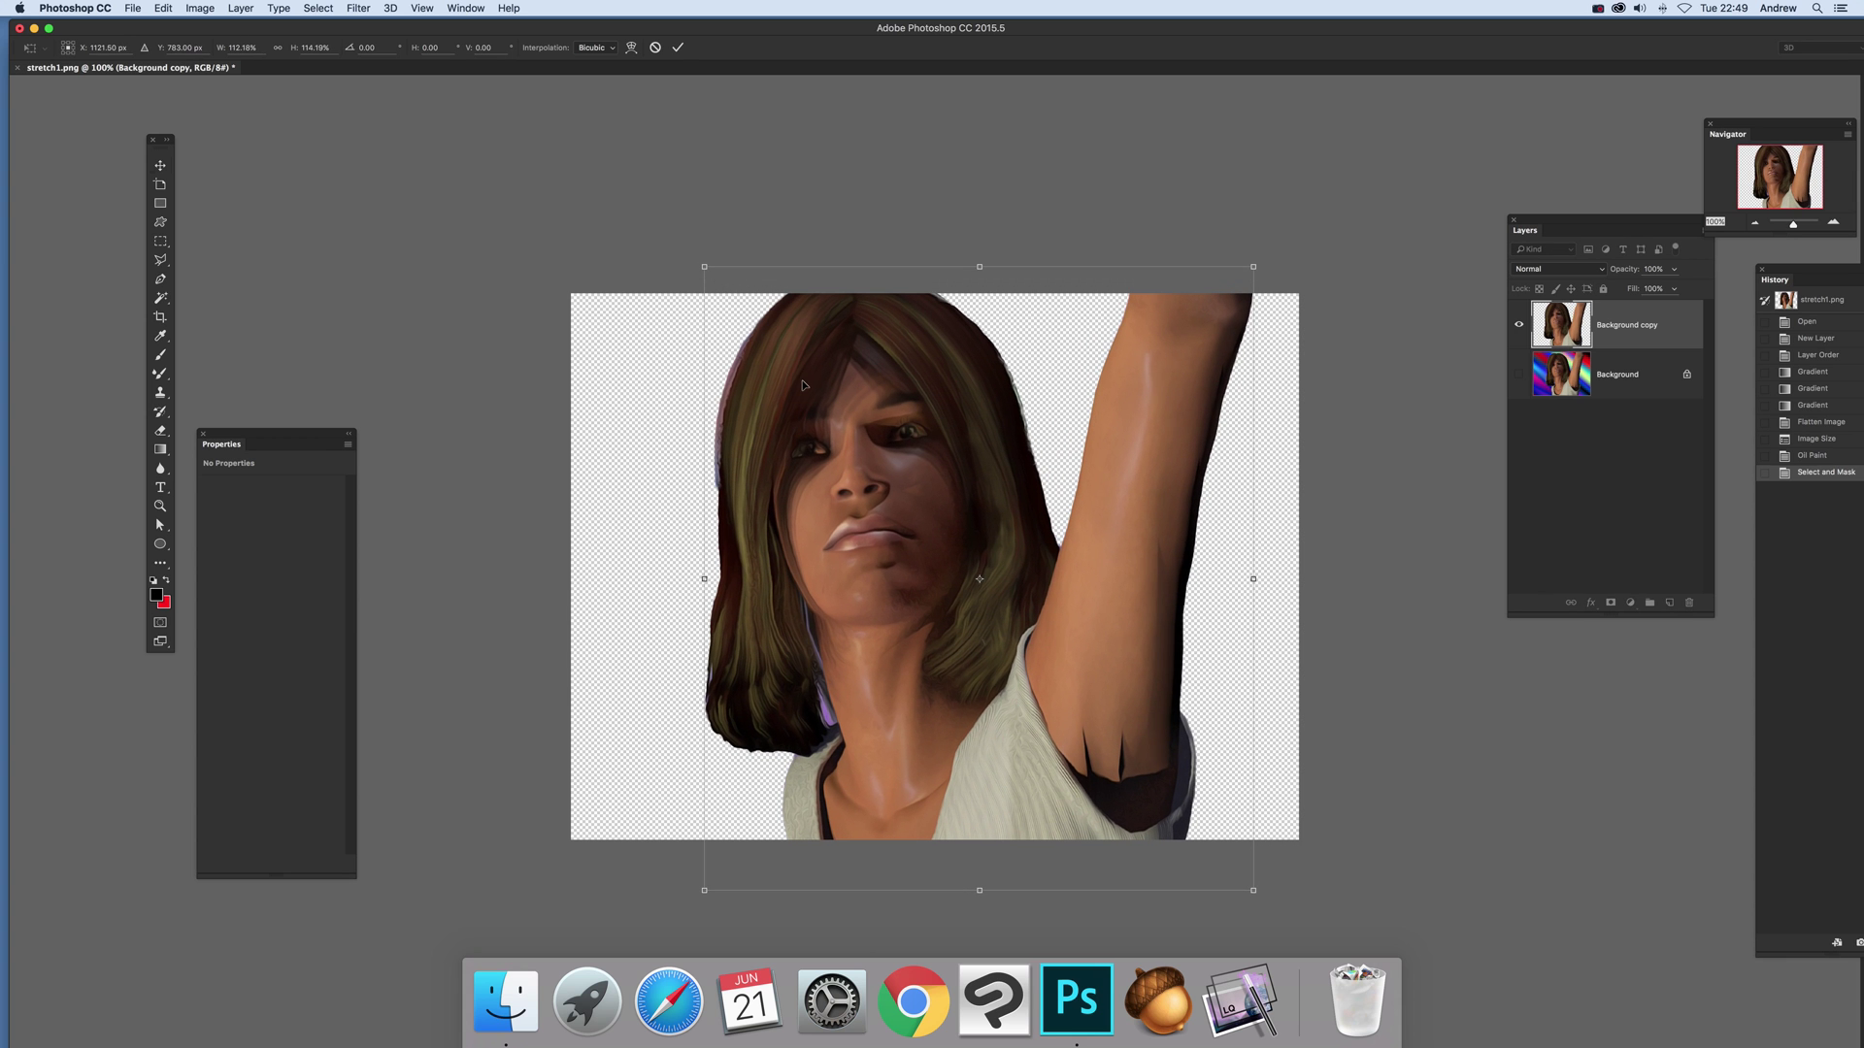
key(Return)
Undo the Free Transform to restore original size and reselect the Background copy layer
click(167, 9)
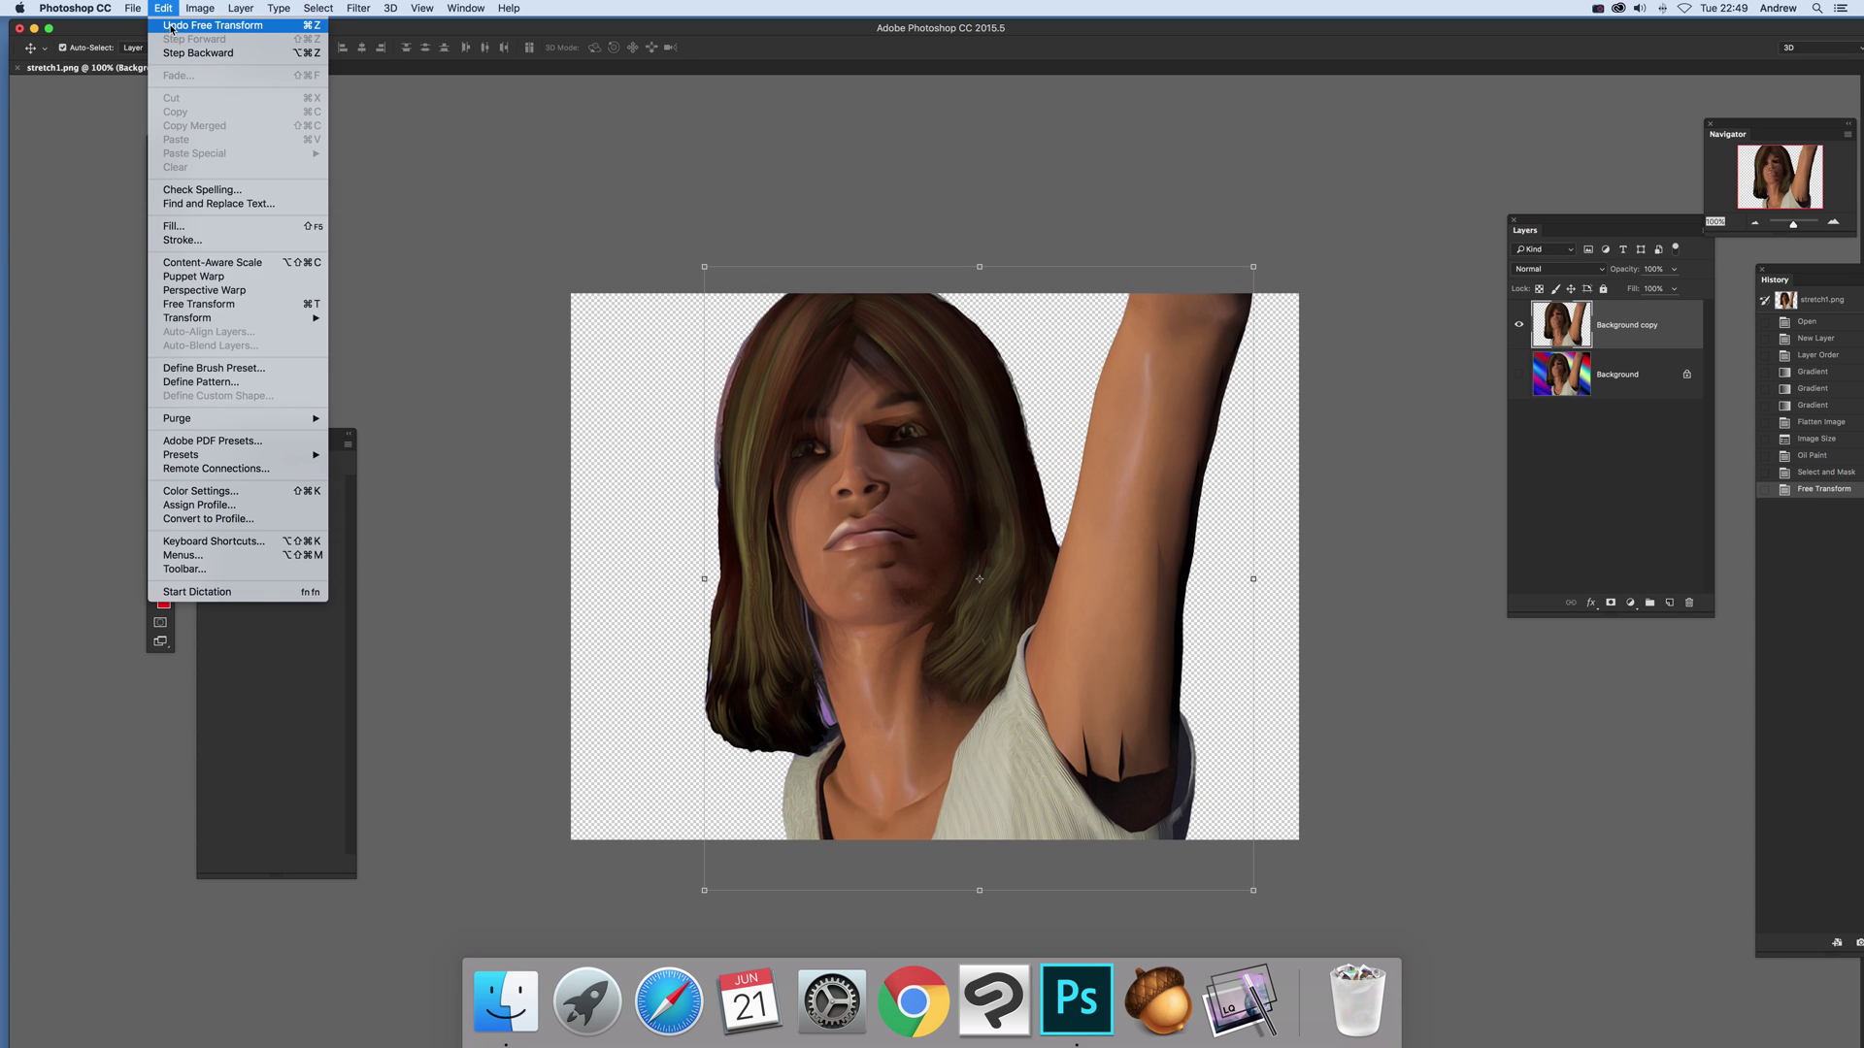
click(170, 26)
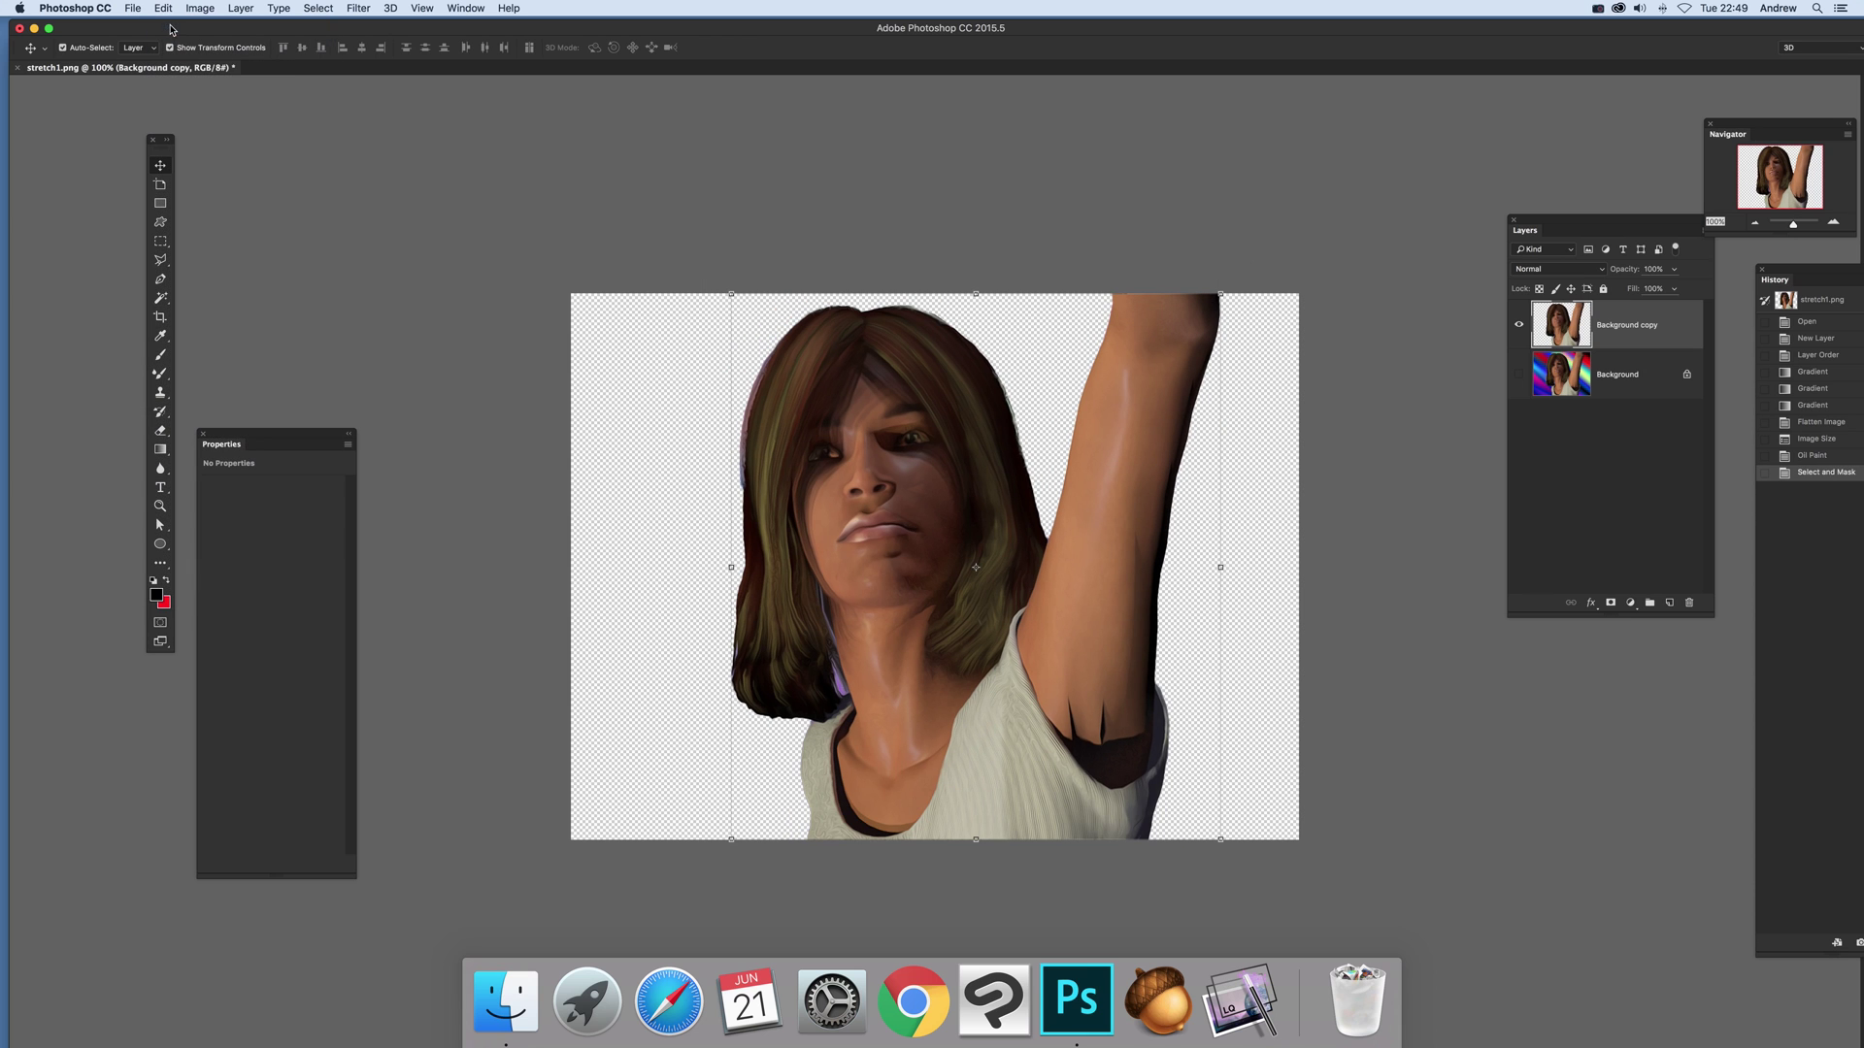
click(1623, 377)
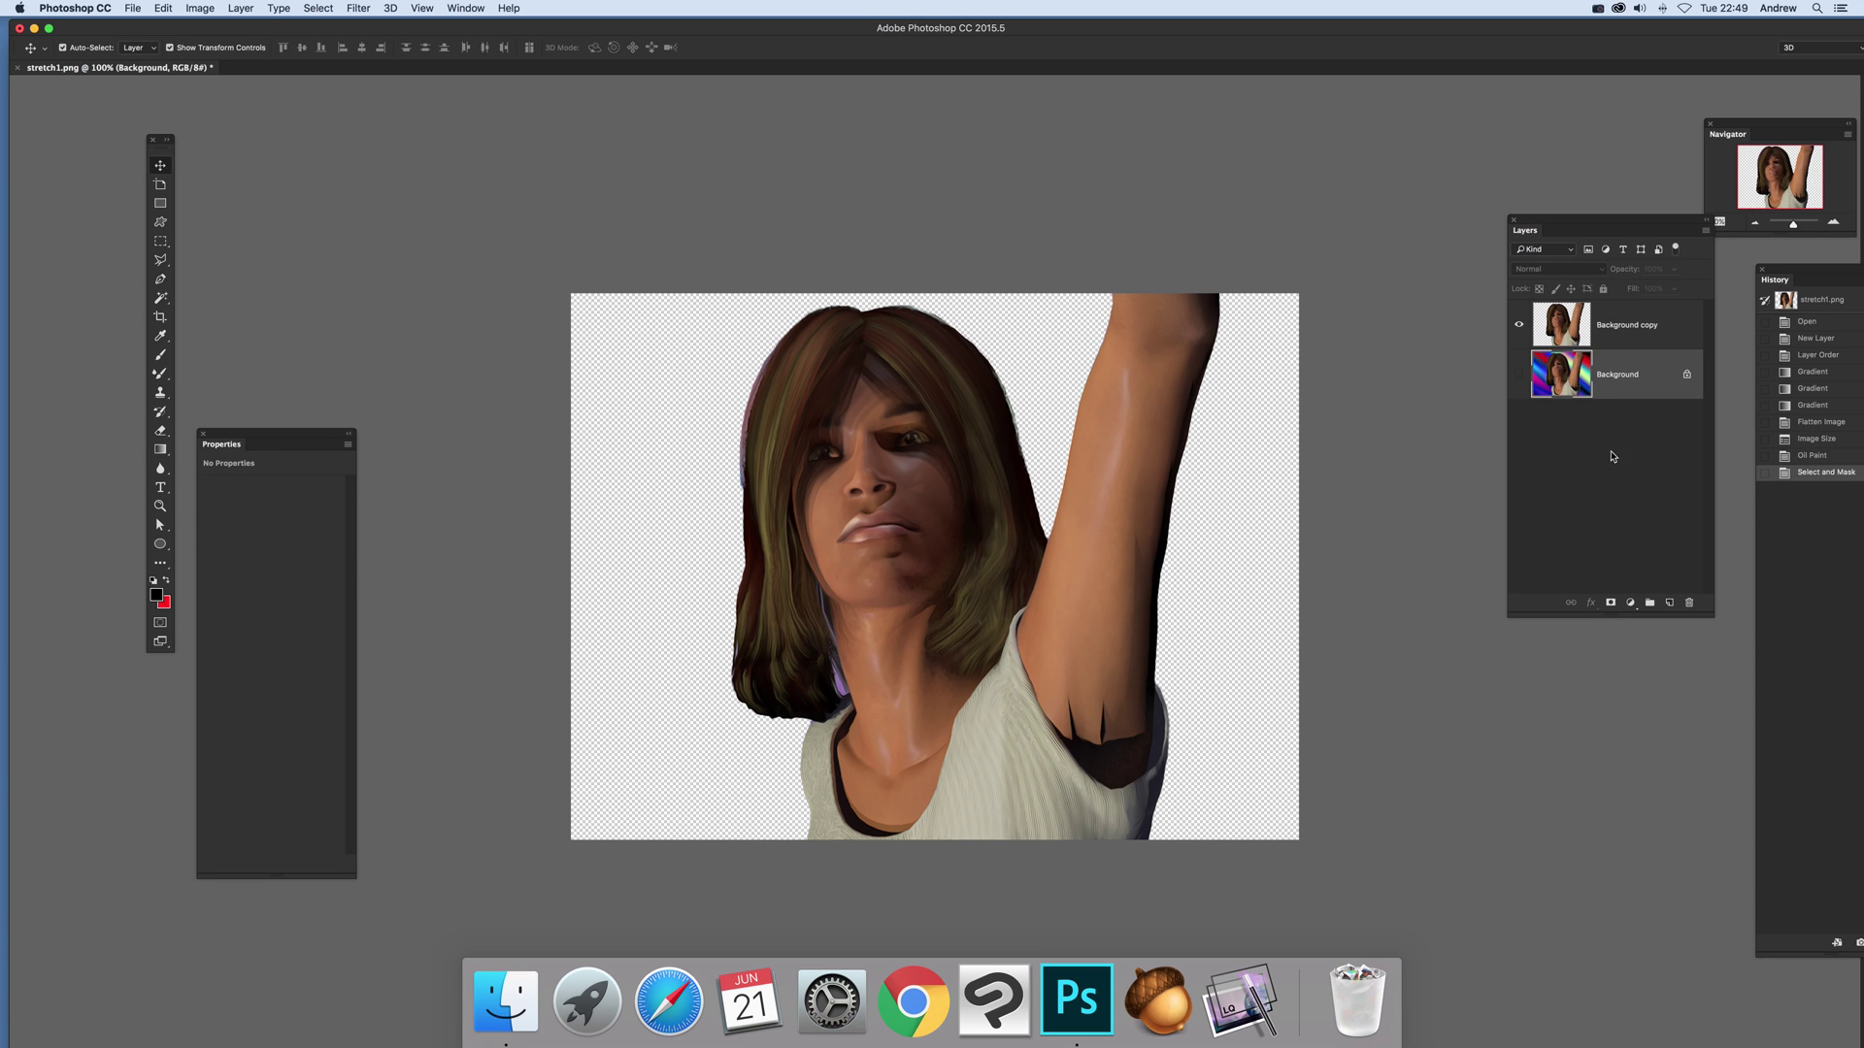
click(1644, 345)
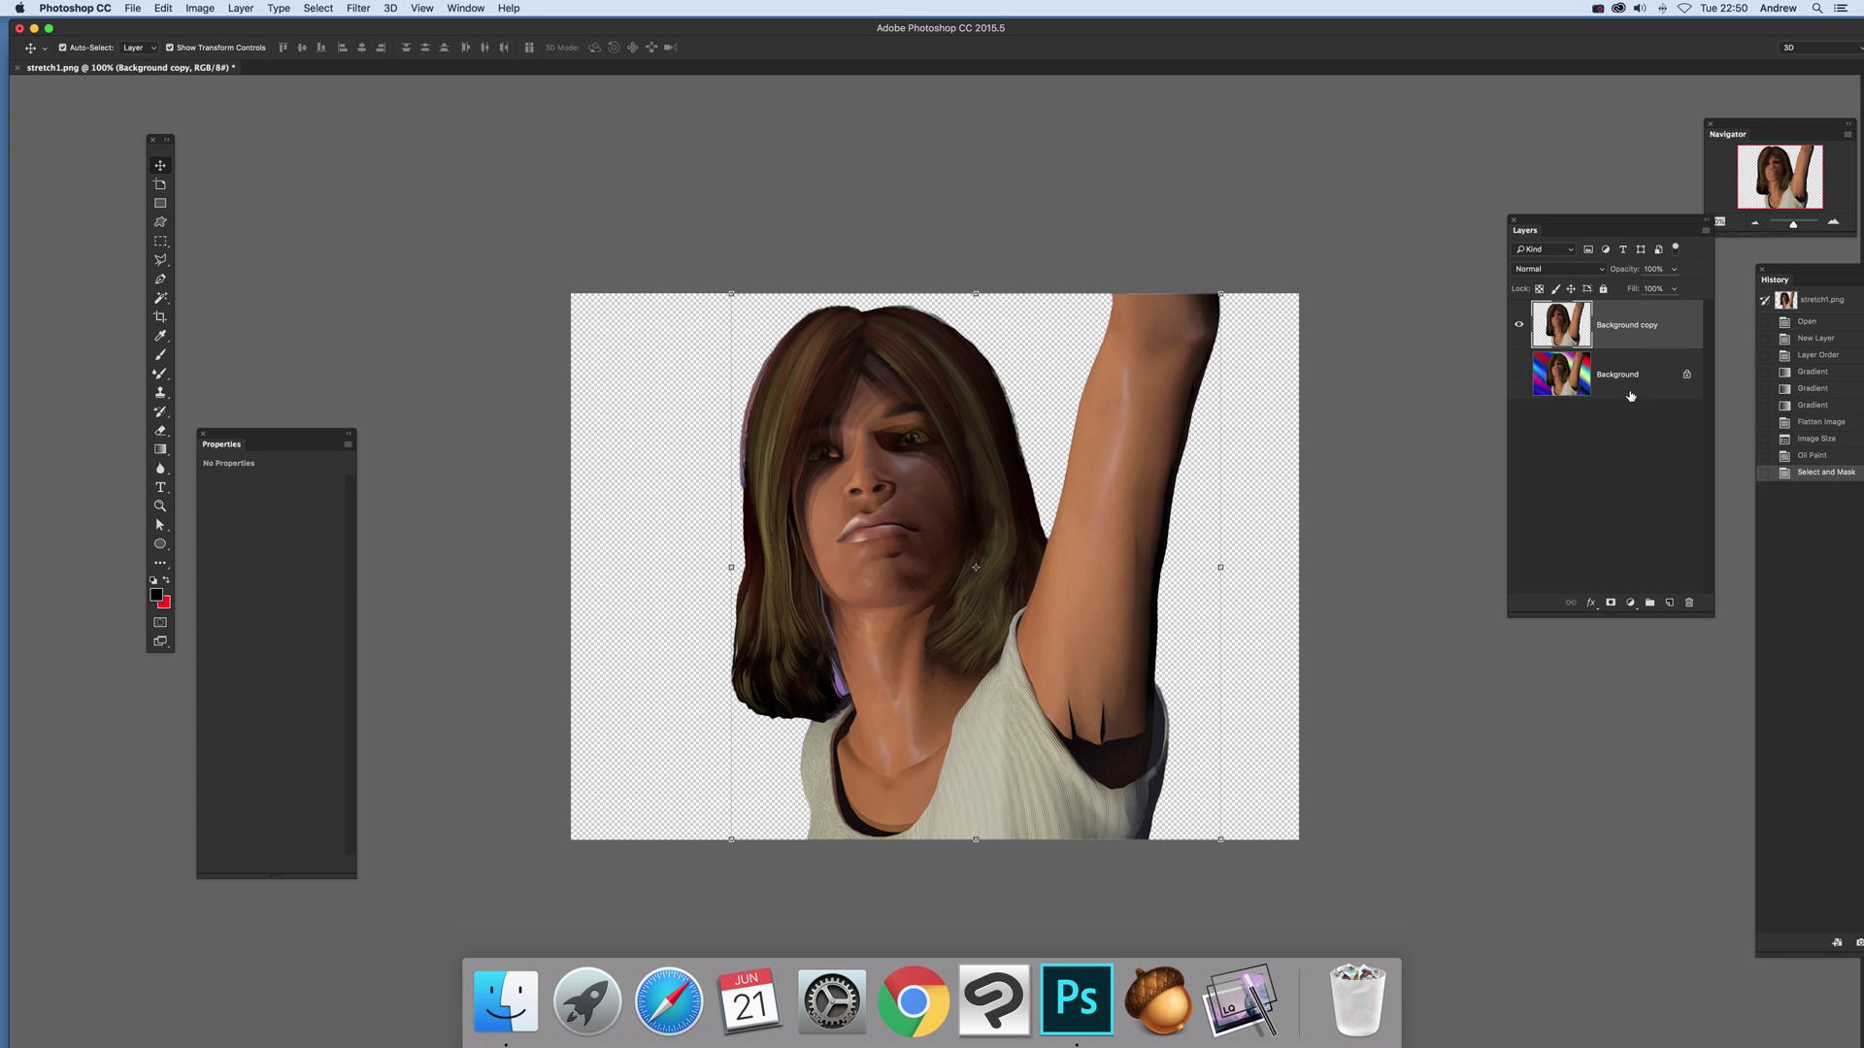
Show the rainbow gradient Background again and add a Drop Shadow style to the woman's layer
click(1520, 376)
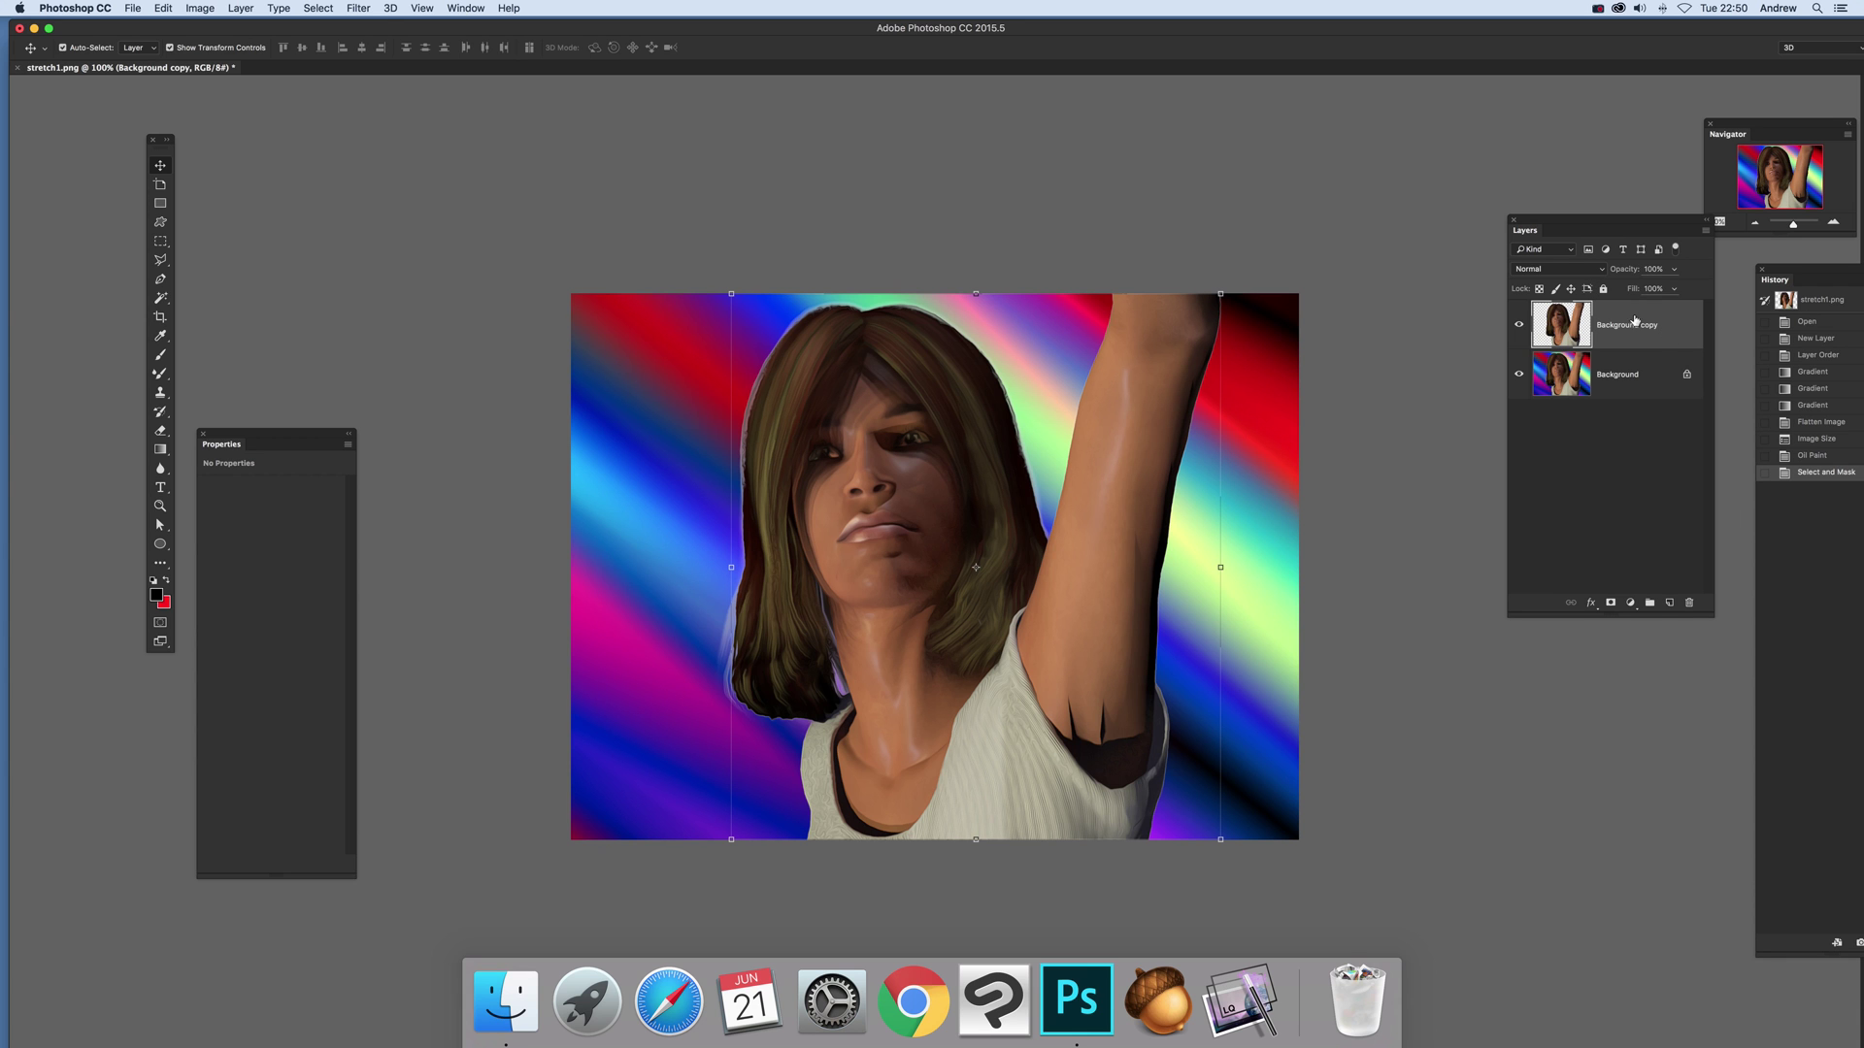
click(241, 8)
mouse_move(310, 140)
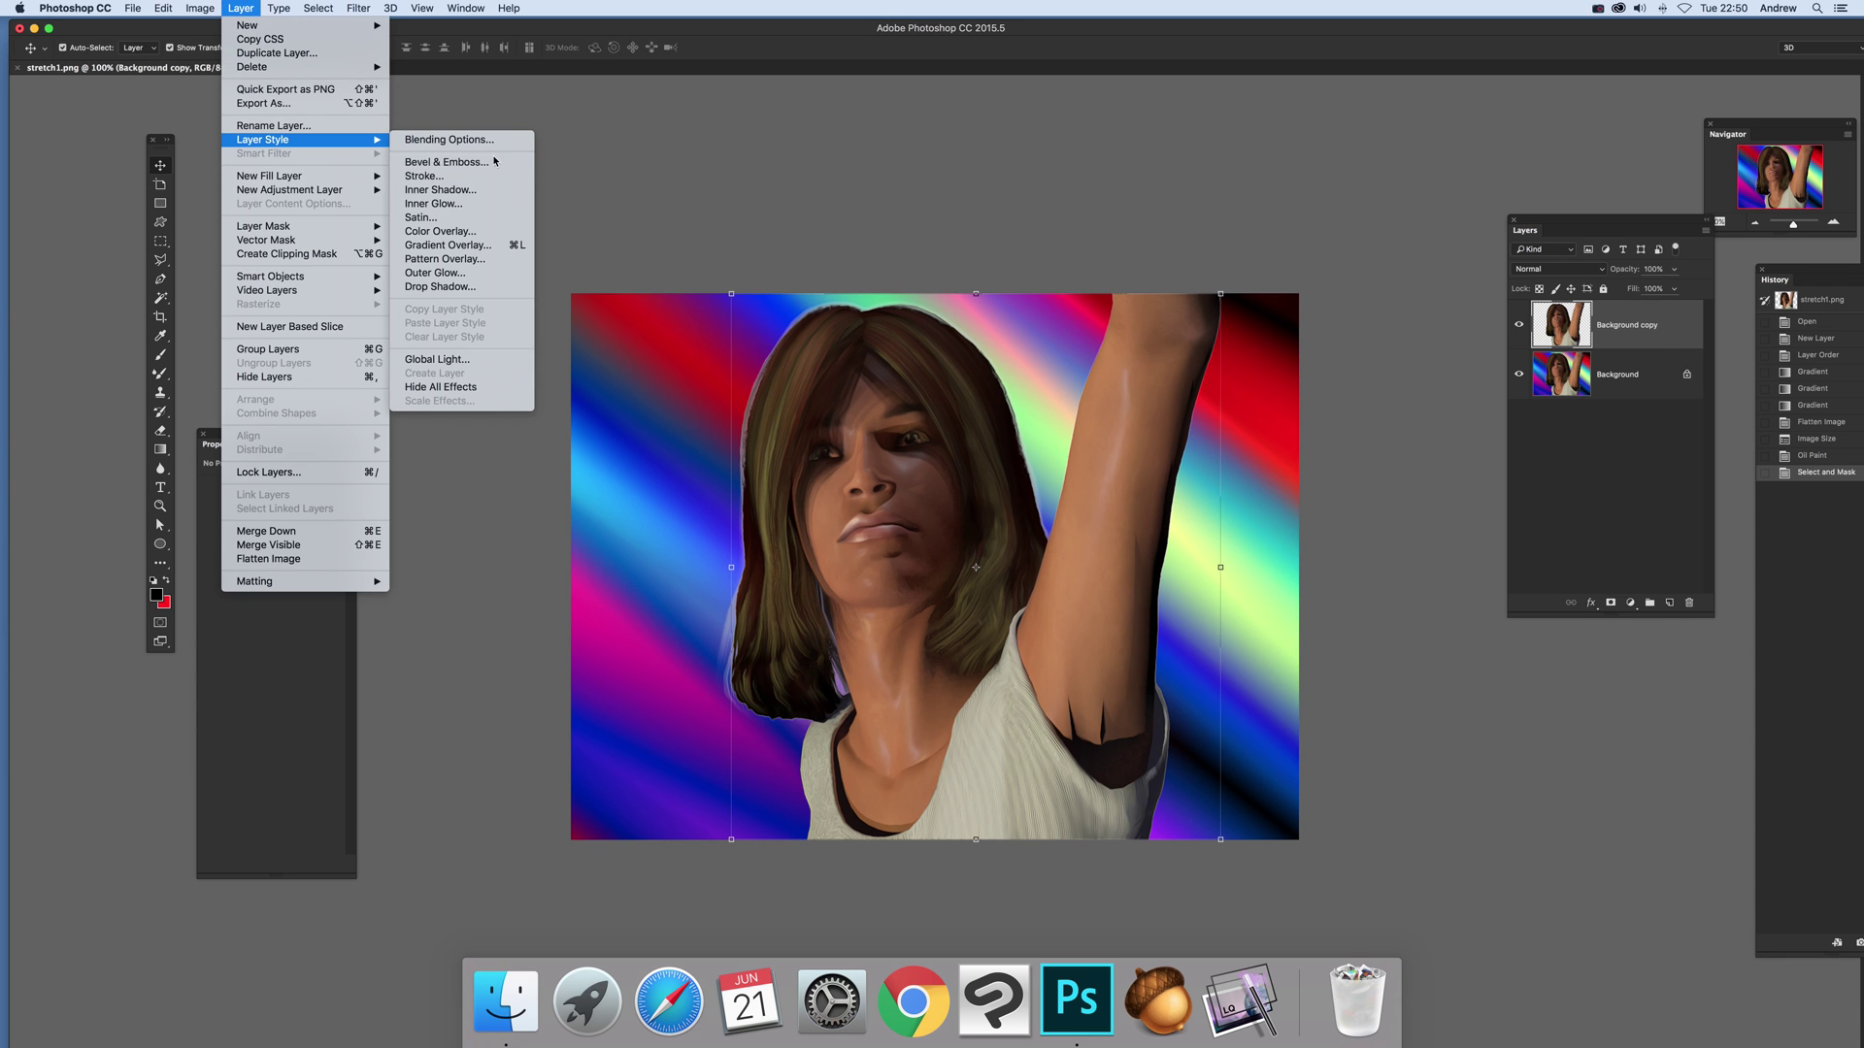
click(459, 287)
Drag the drop shadow closer behind the woman, widen its Spread, apply it, then select Background
drag(1051, 447, 1096, 403)
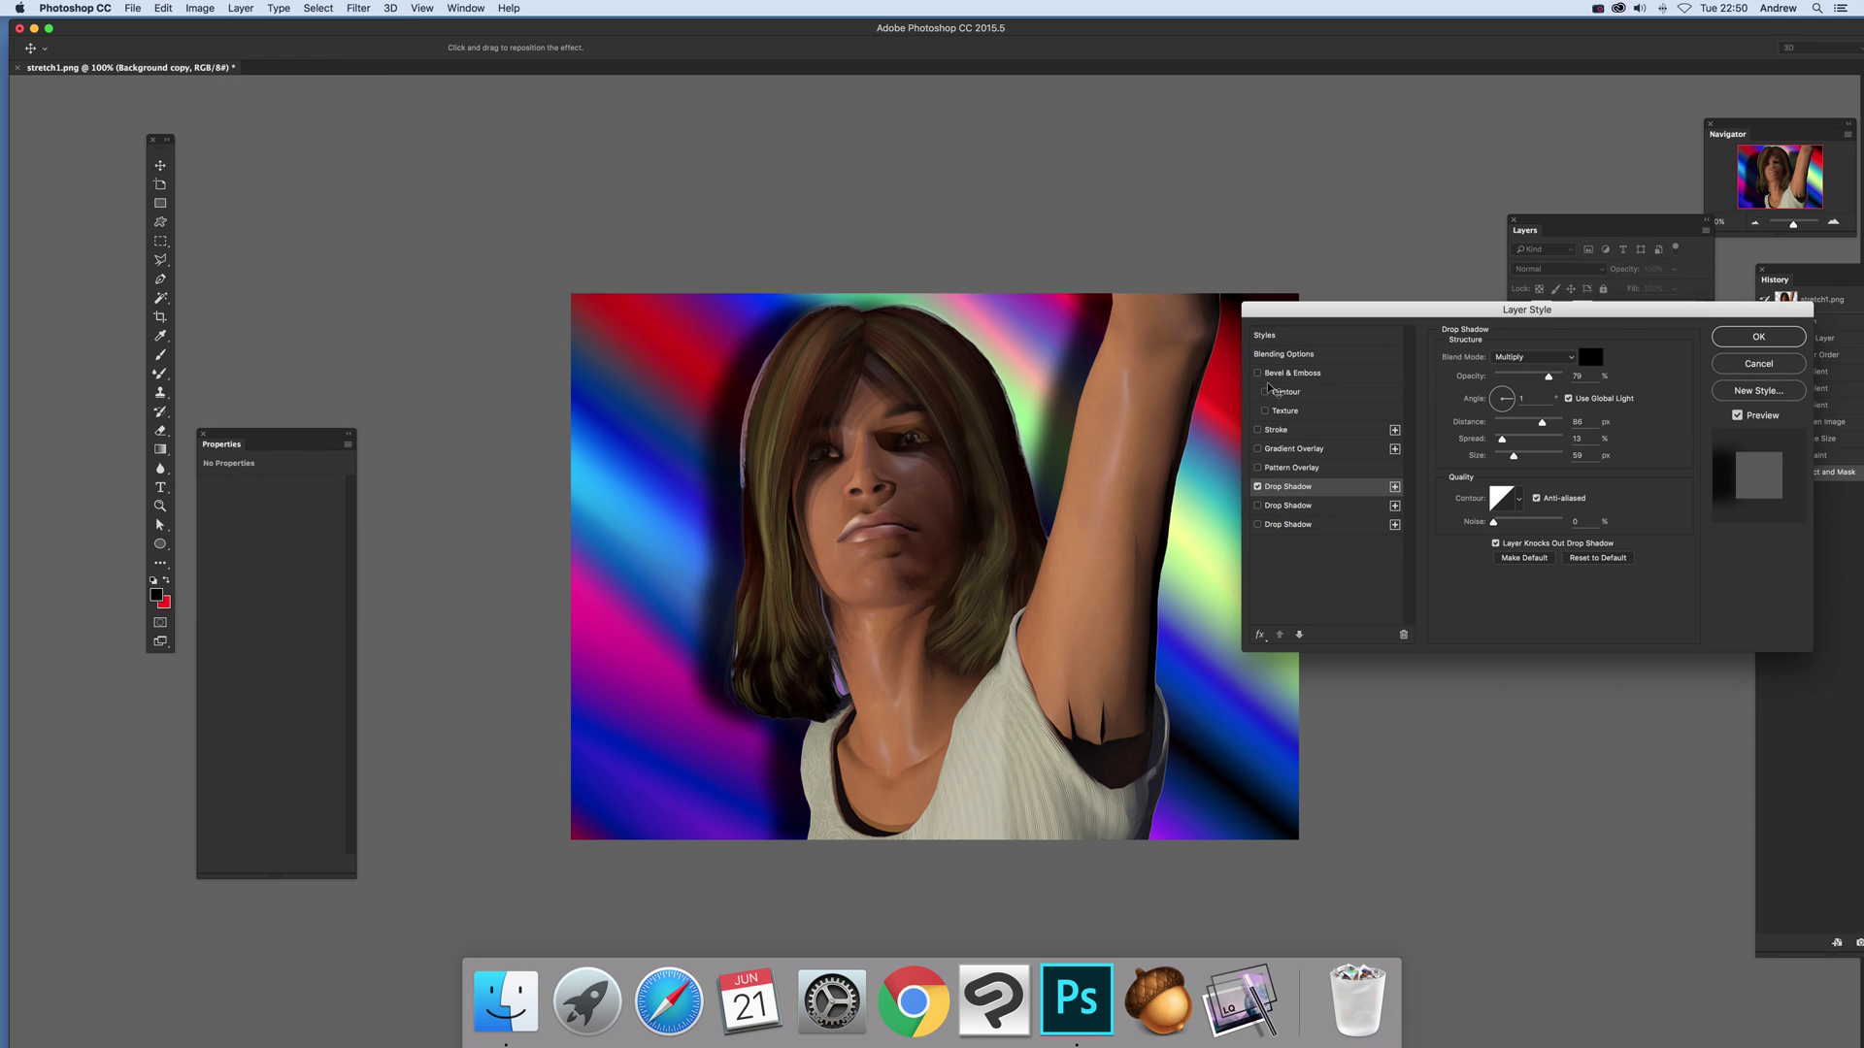
drag(1502, 438, 1539, 462)
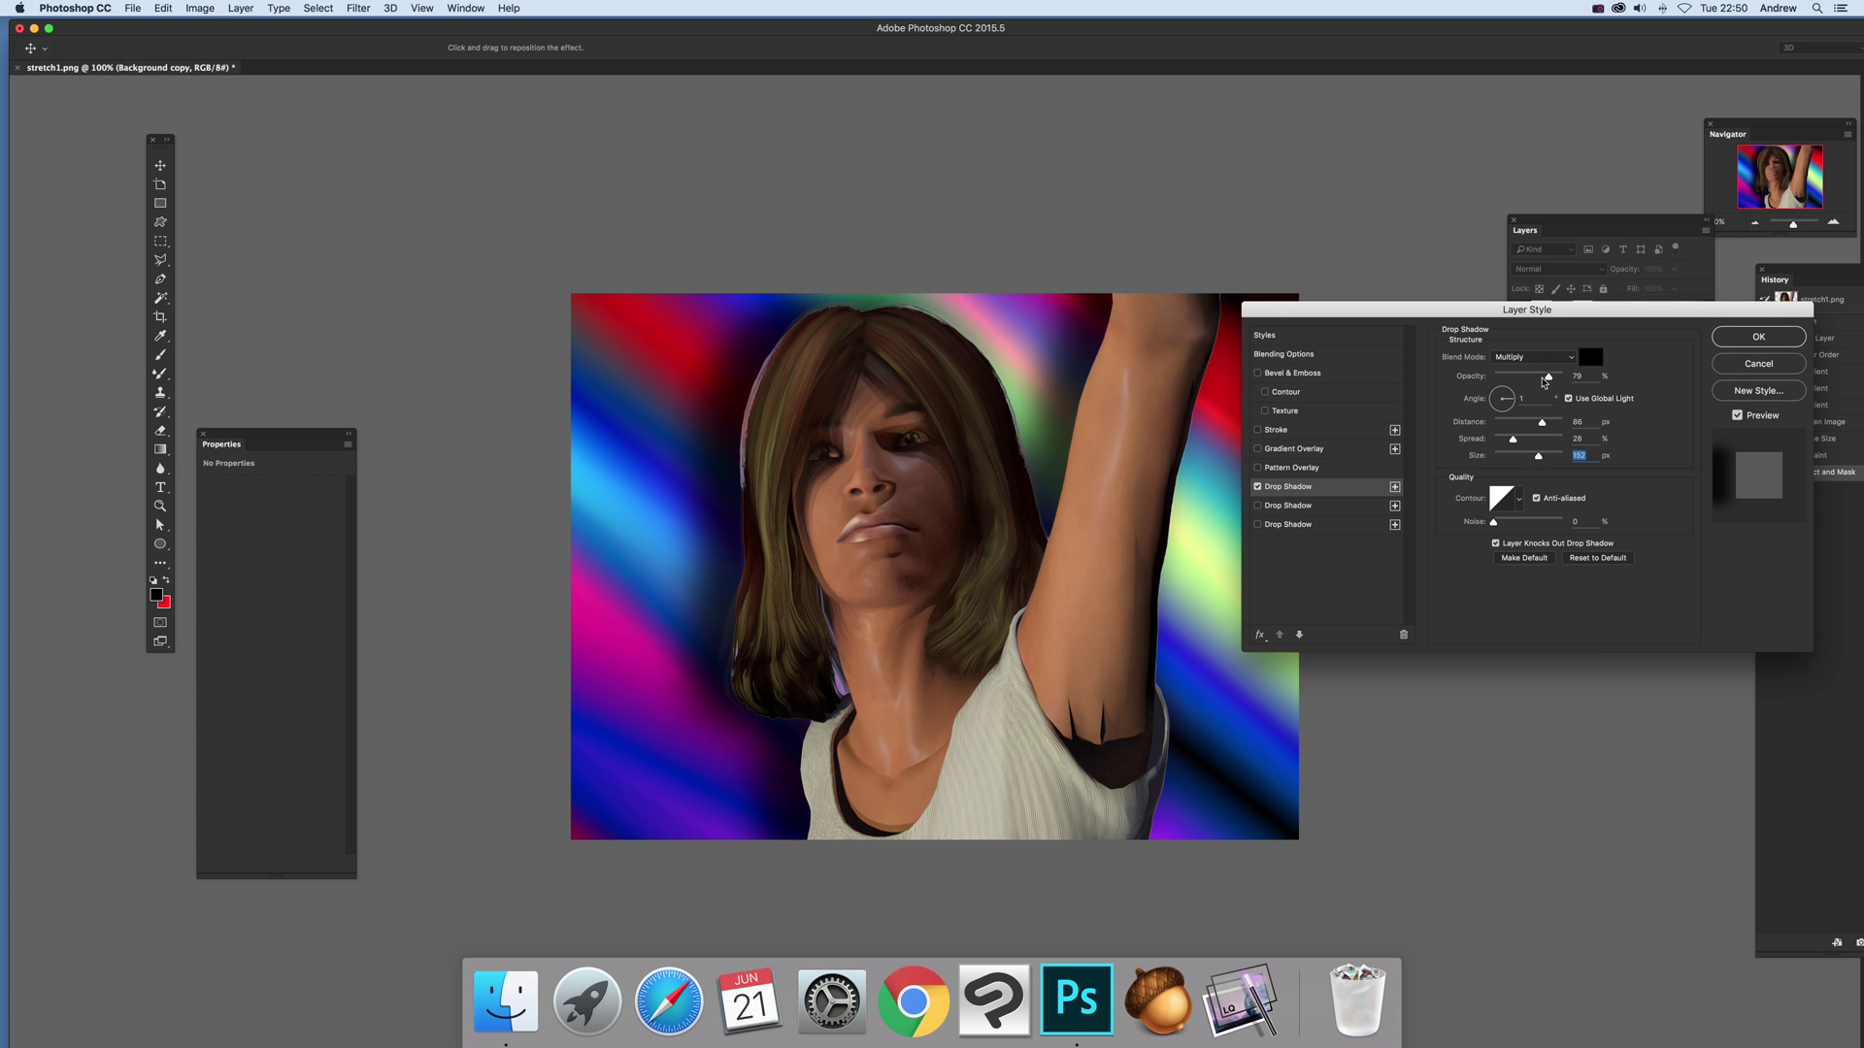
click(1752, 337)
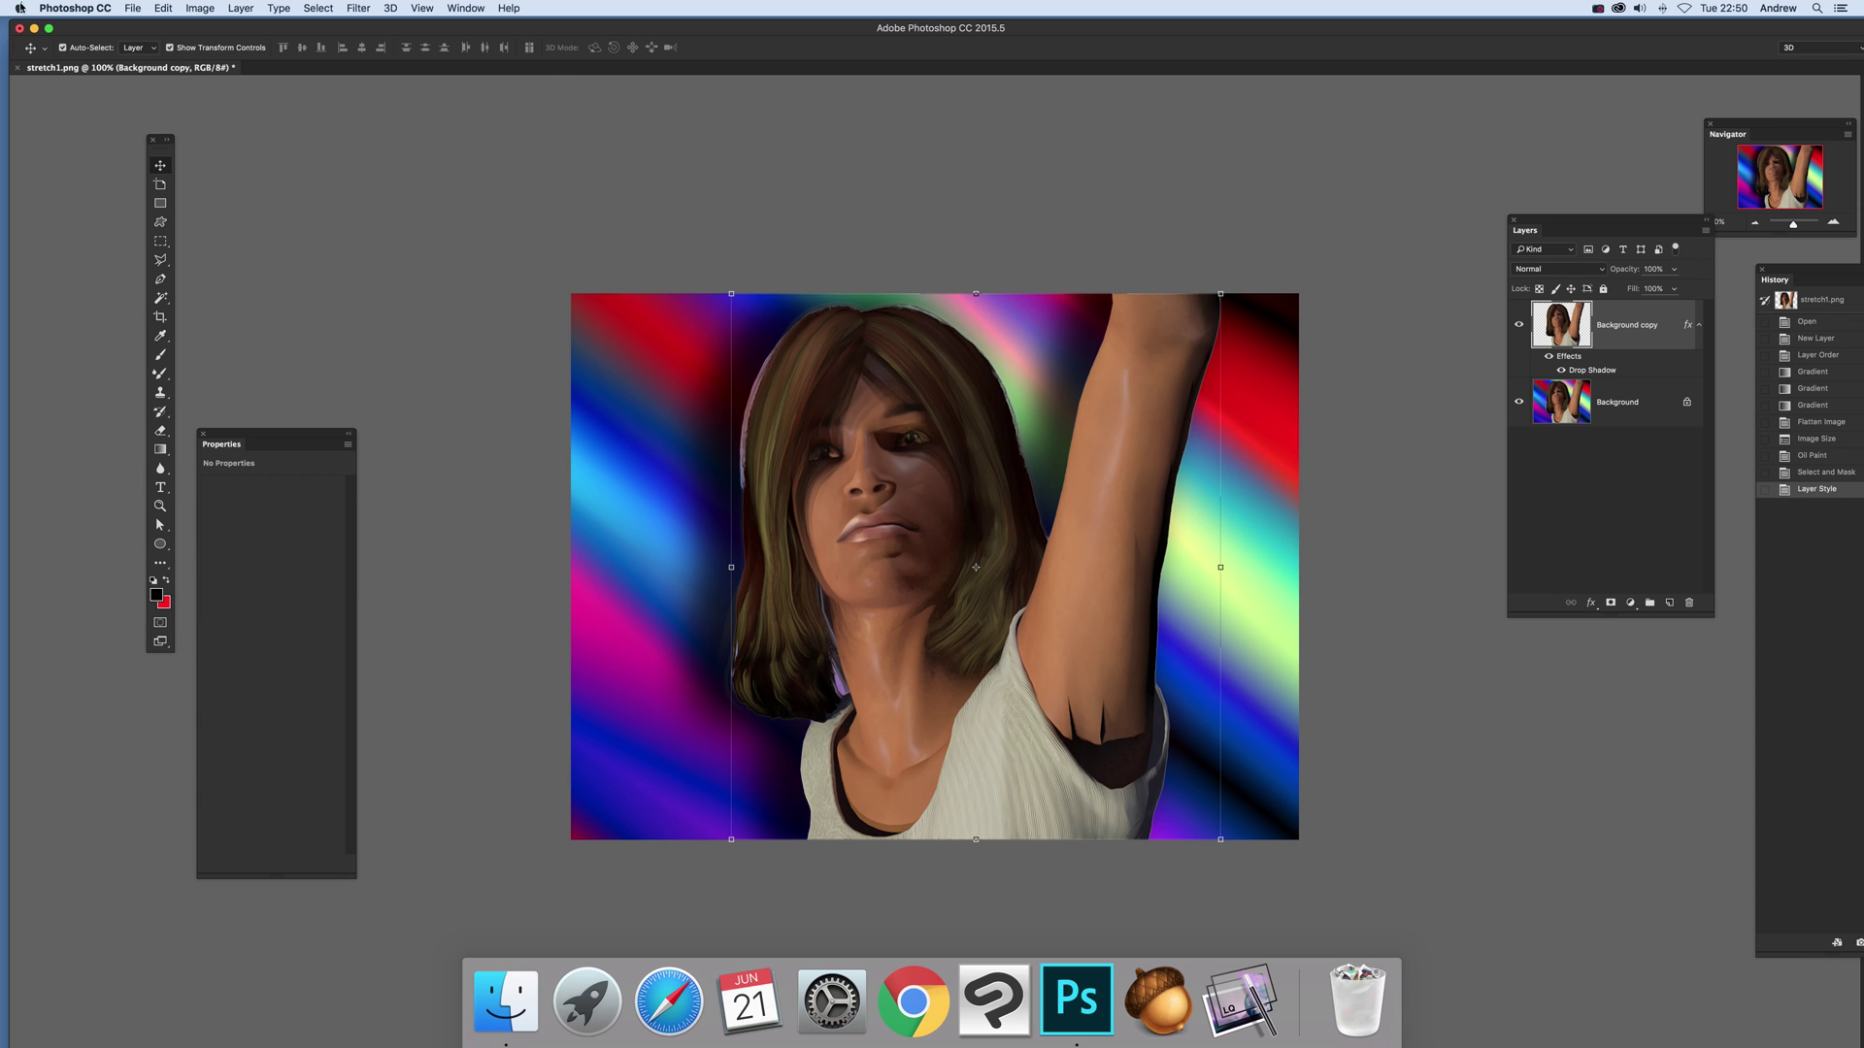
click(1615, 400)
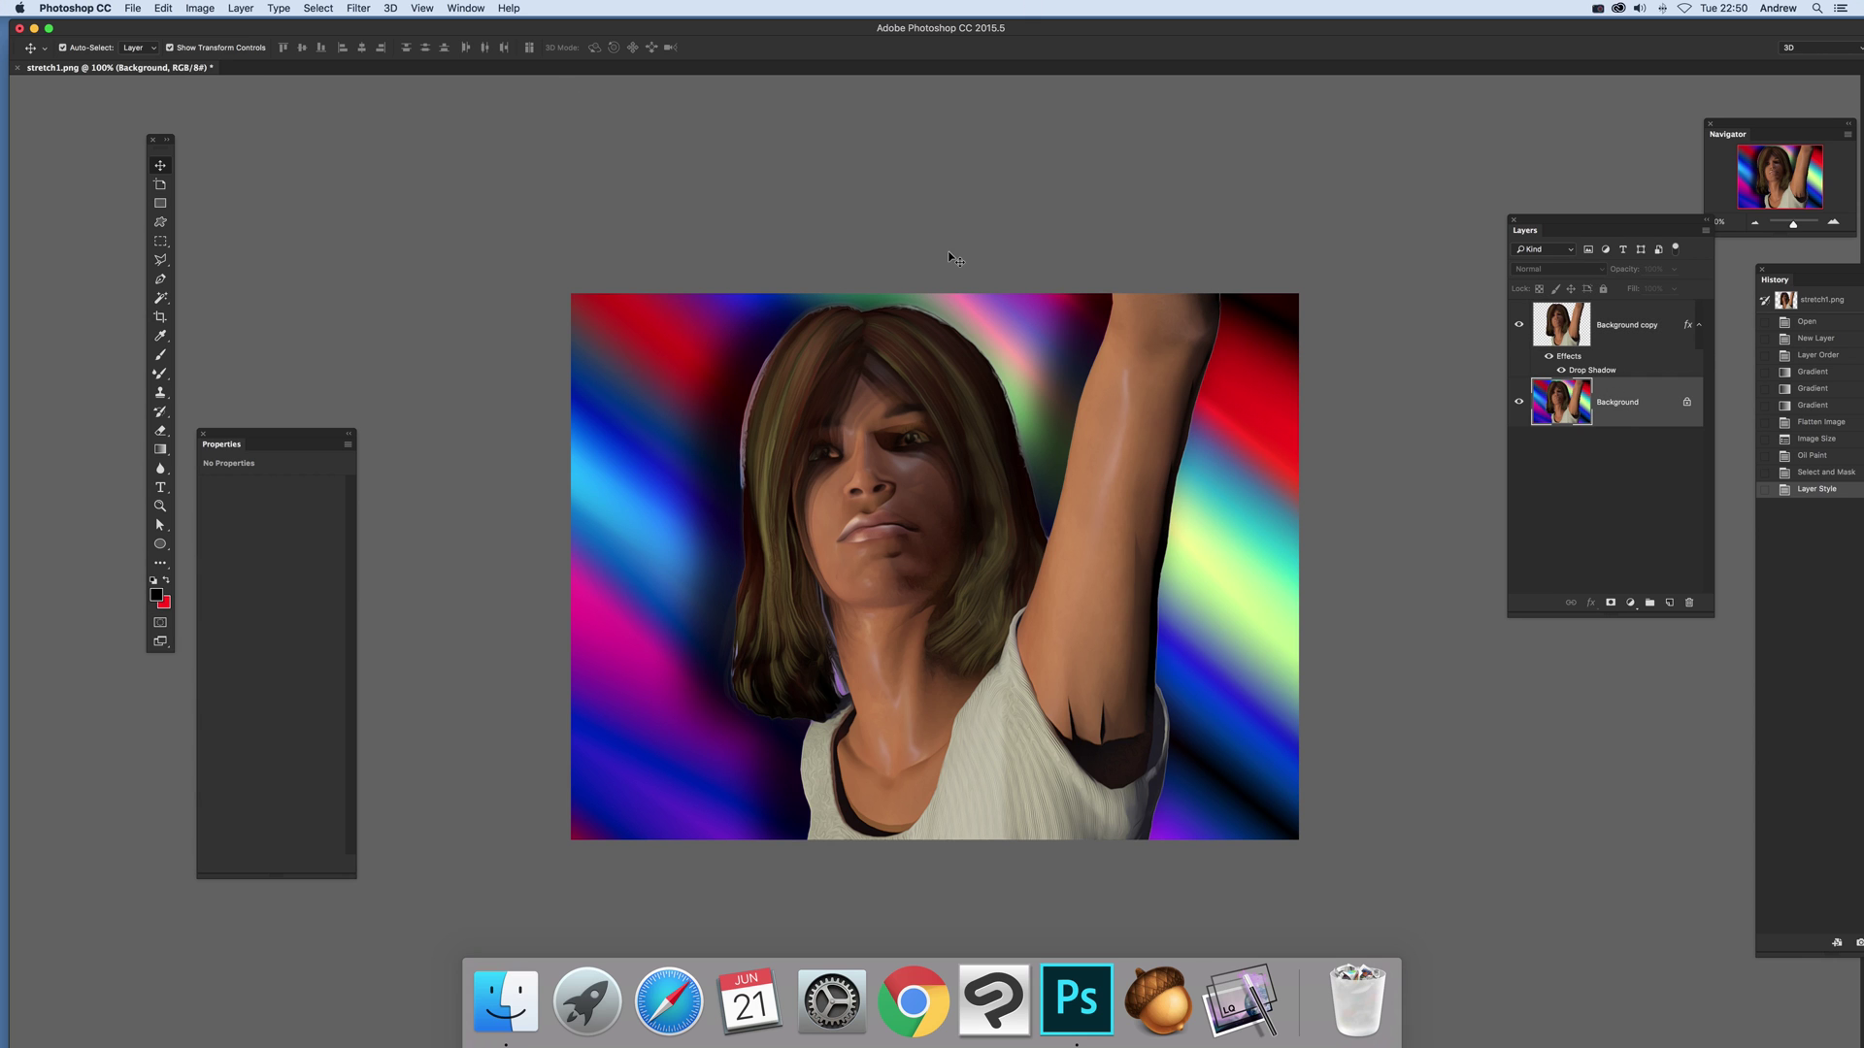